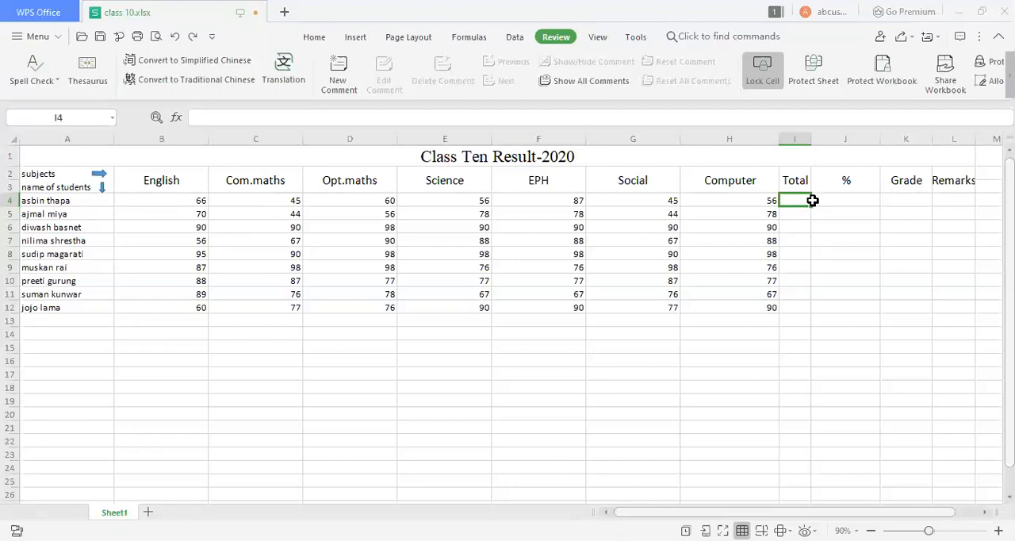
# Look over the first student's row, from the name and subject marks to the empty Total, %, Grade and Remarks cells.
pyautogui.click(914, 197)
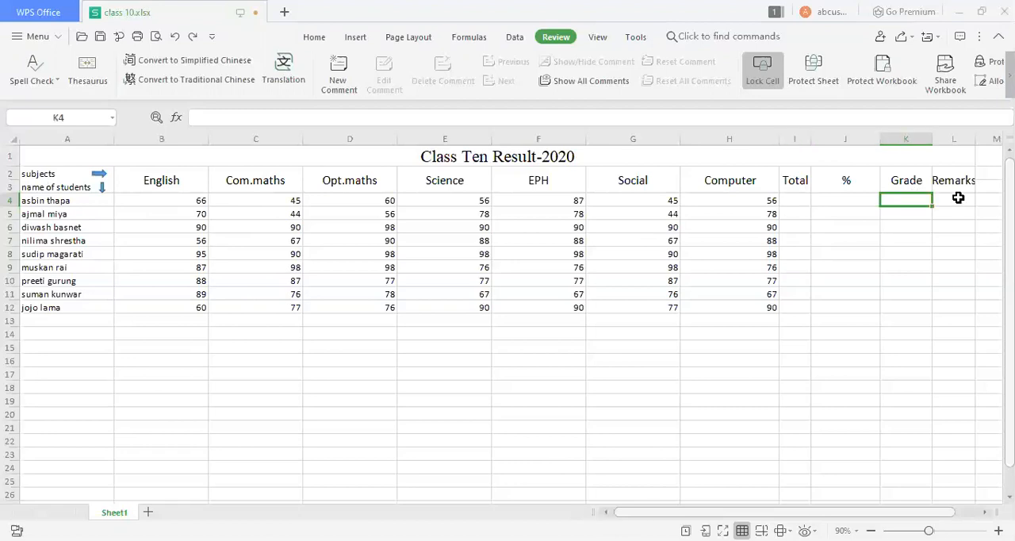
pyautogui.click(959, 199)
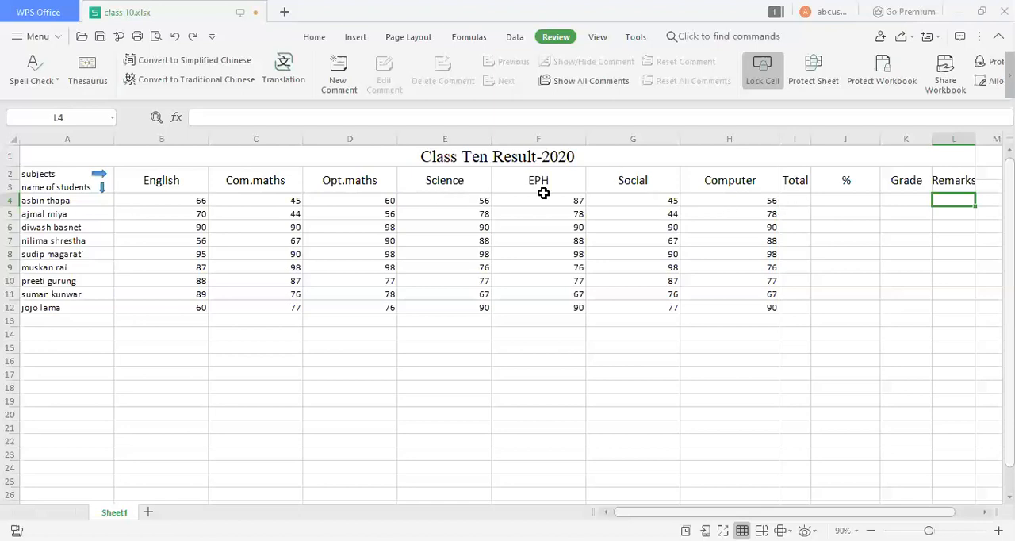
pyautogui.click(61, 198)
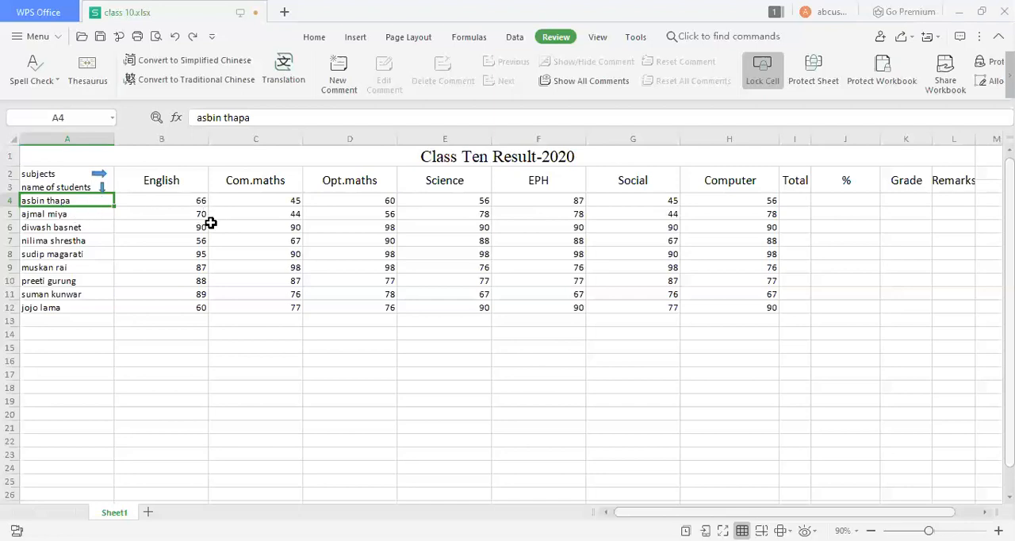
pyautogui.click(196, 202)
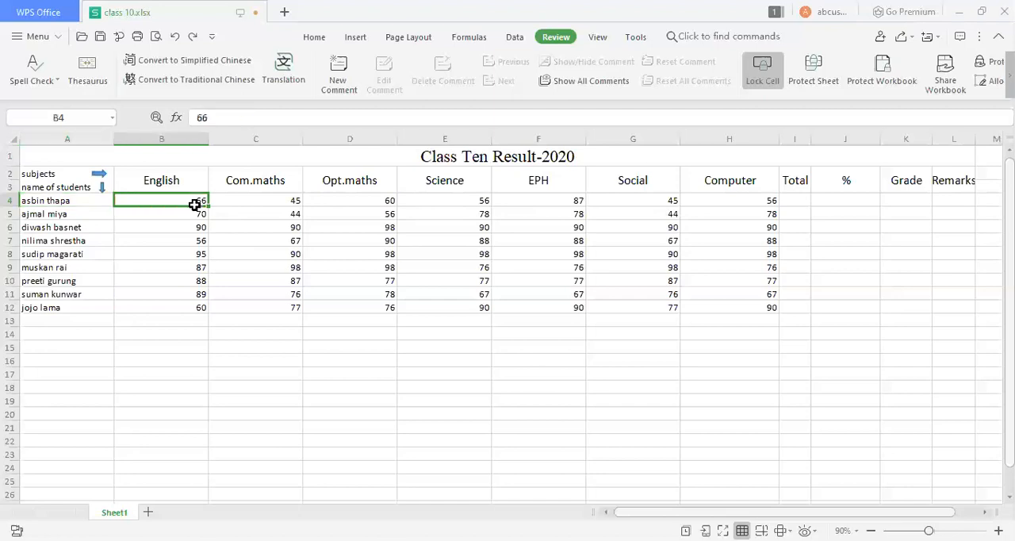
pyautogui.click(279, 201)
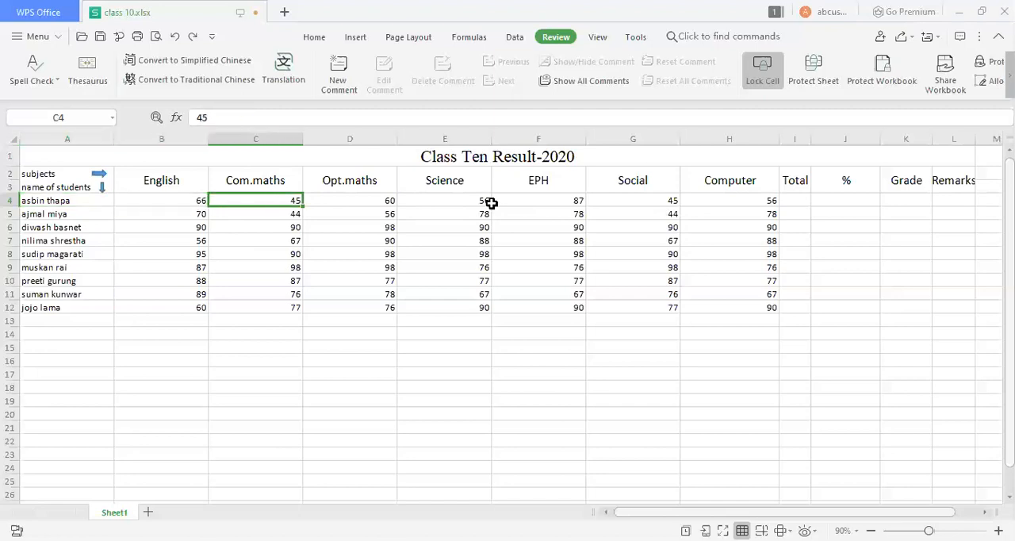
pyautogui.click(368, 201)
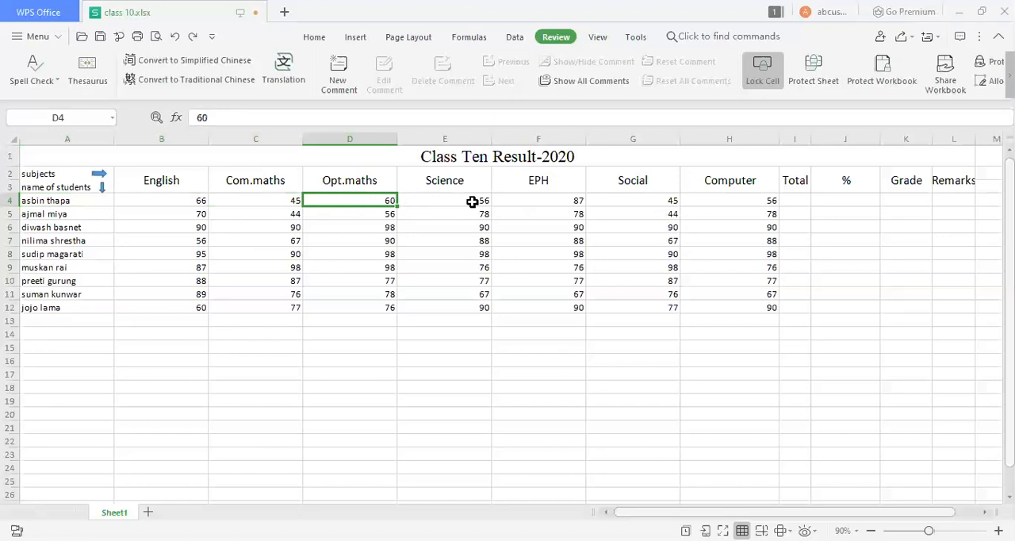
pyautogui.click(793, 200)
pyautogui.click(838, 200)
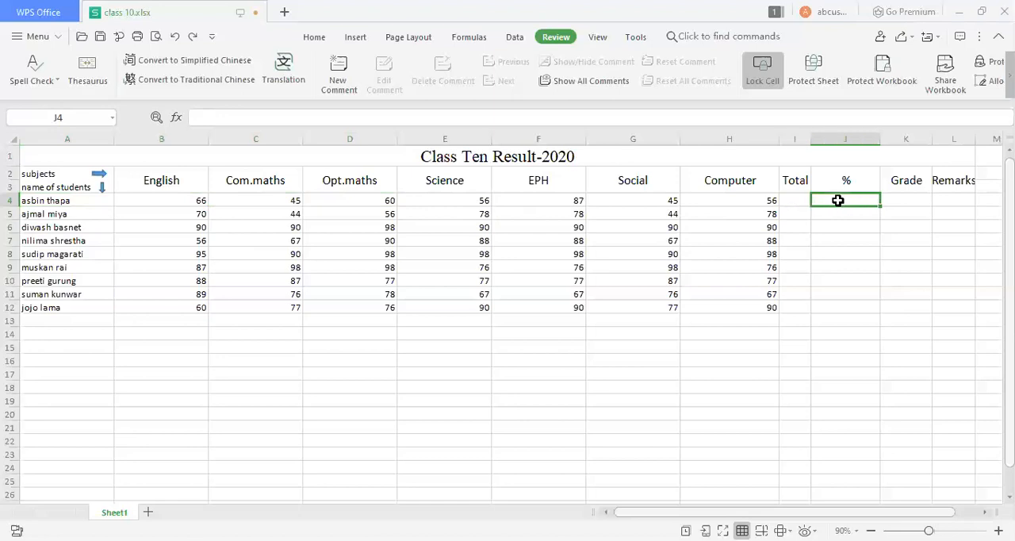
pyautogui.click(912, 194)
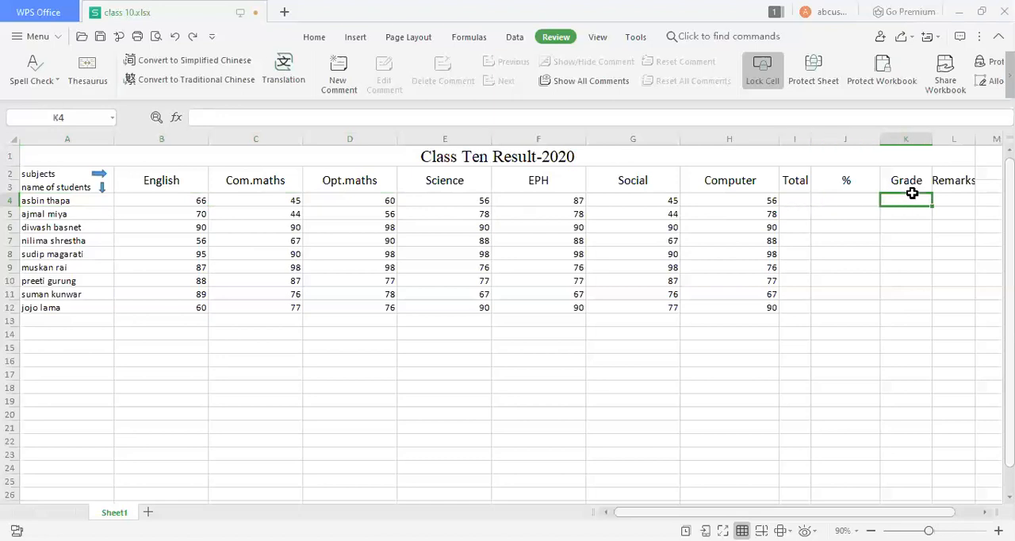
pyautogui.click(956, 199)
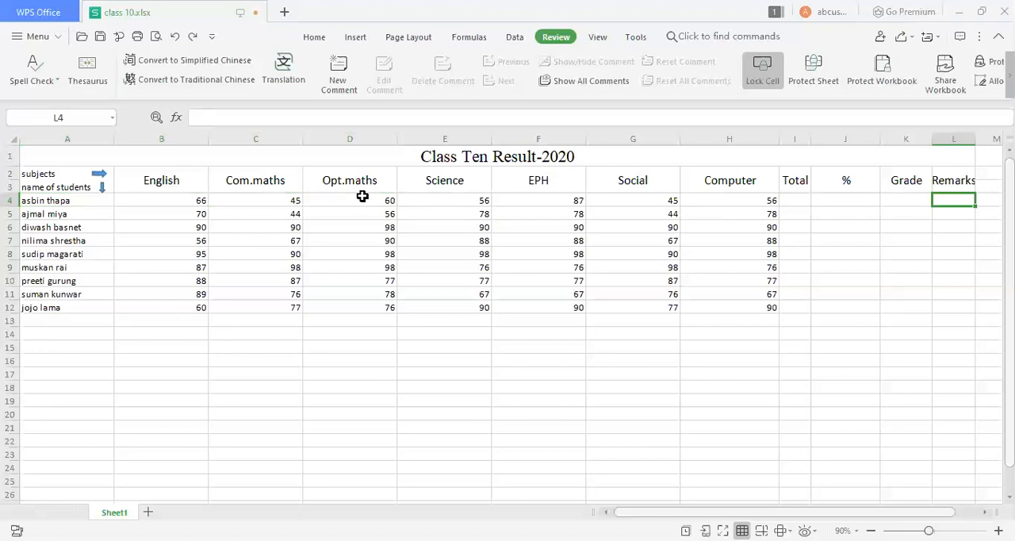
# Fill the Total column for all students by applying AutoSum to the range B4:I12.
pyautogui.click(794, 199)
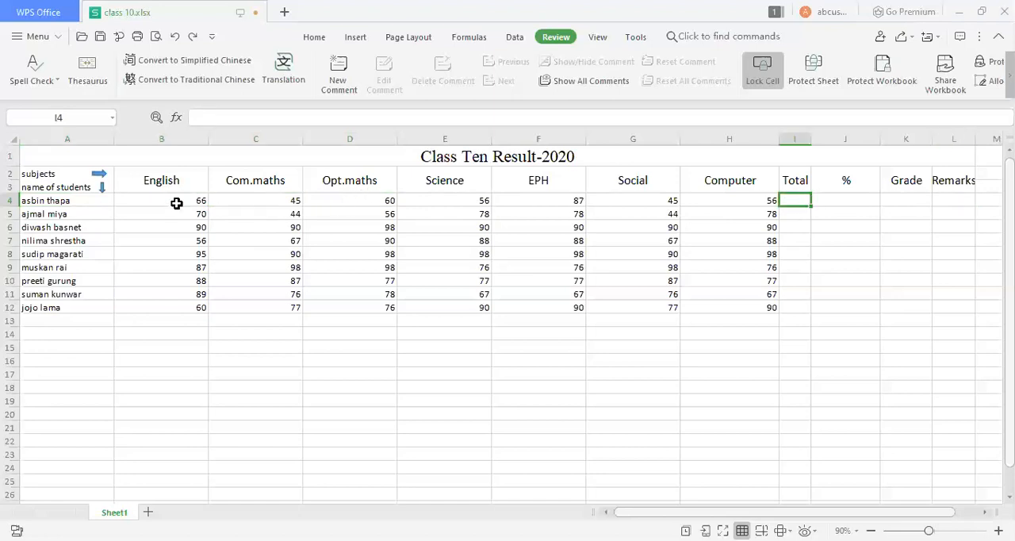
pyautogui.moveTo(118, 196); pyautogui.dragTo(797, 307)
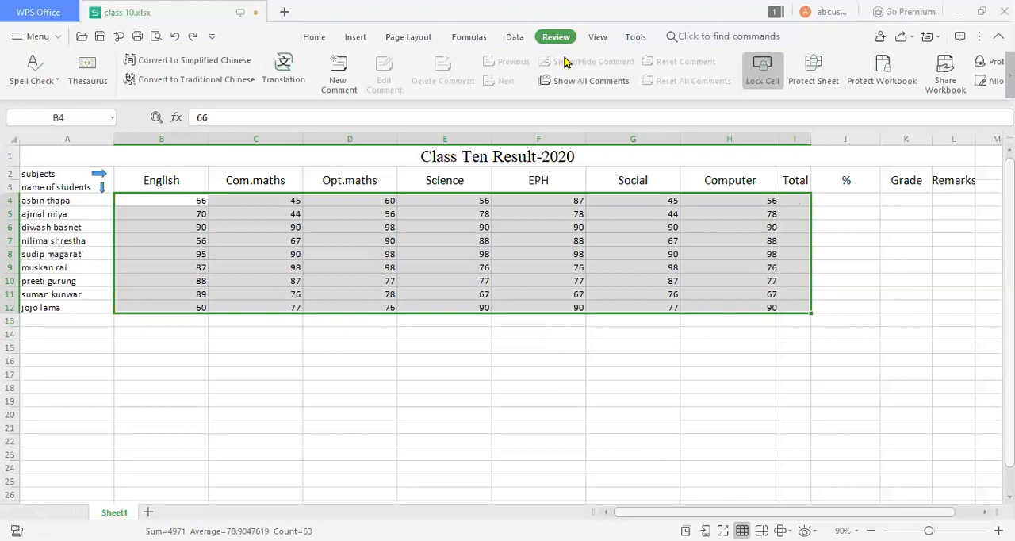
pyautogui.click(314, 37)
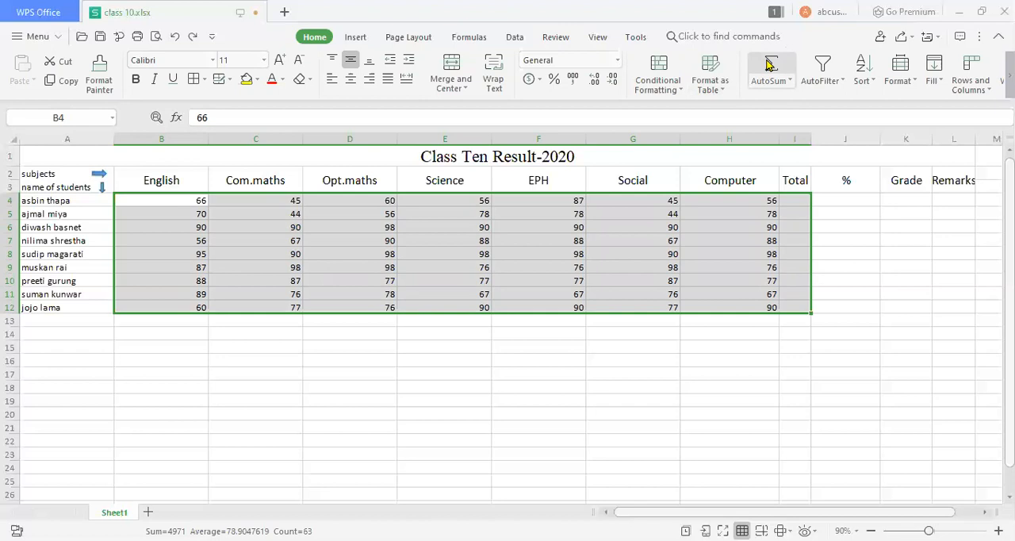
pyautogui.click(770, 65)
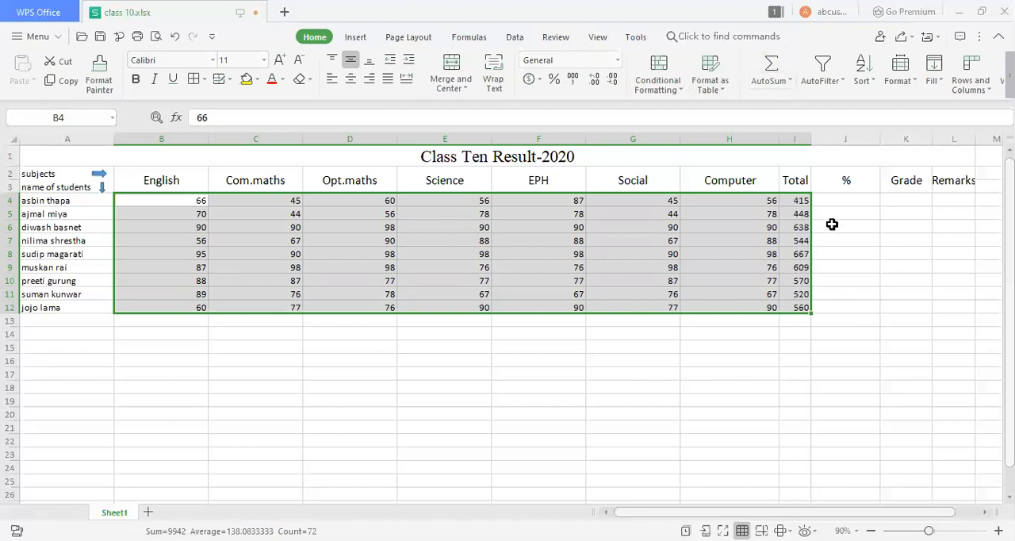
pyautogui.click(837, 211)
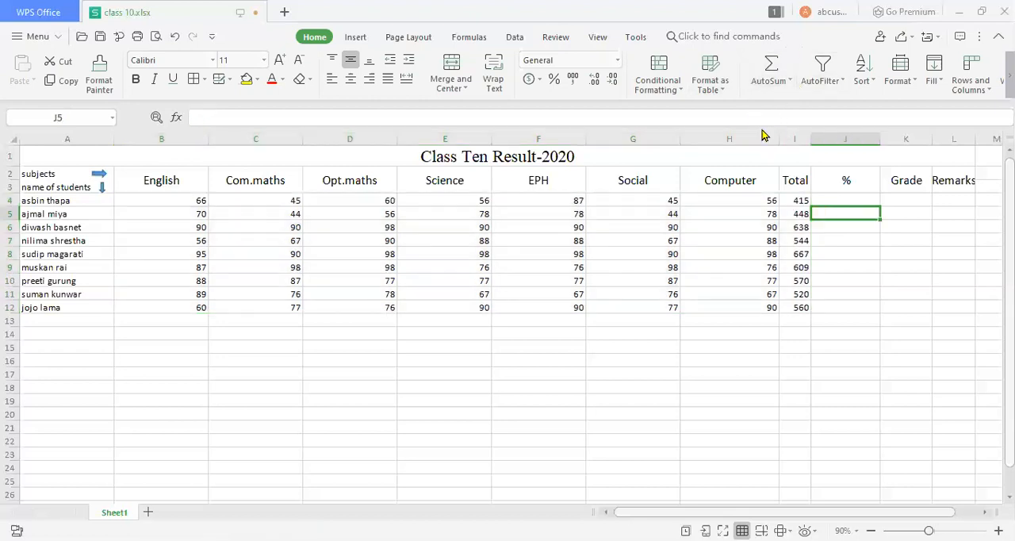
pyautogui.click(798, 199)
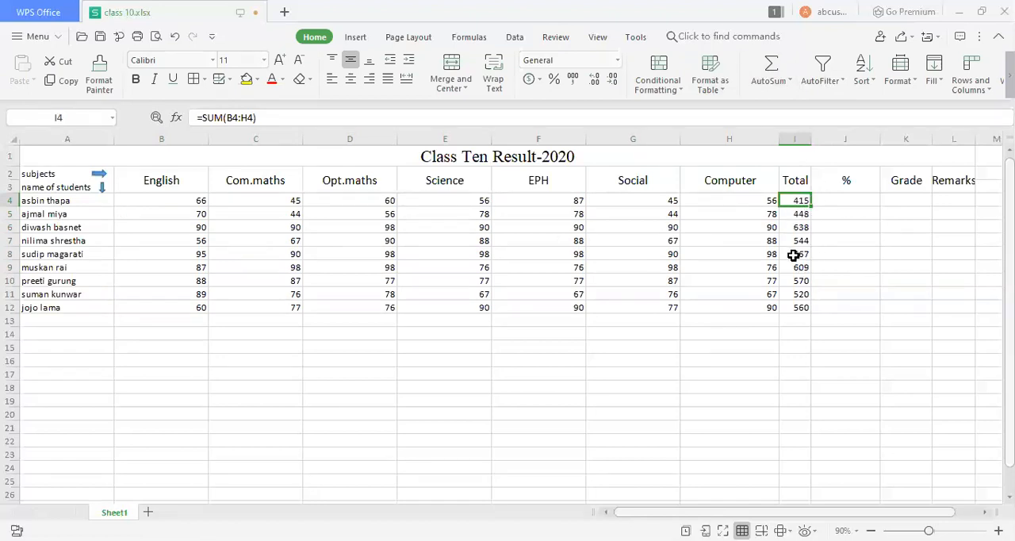
# Calculate the first student's percentage in J4 with the formula =I4/700*100.
pyautogui.click(849, 203)
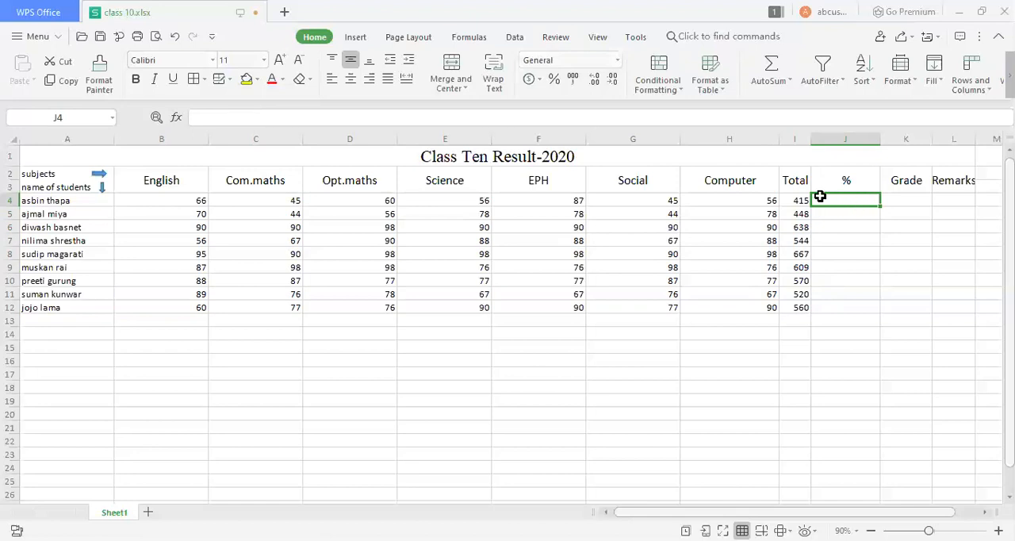
pyautogui.click(397, 116)
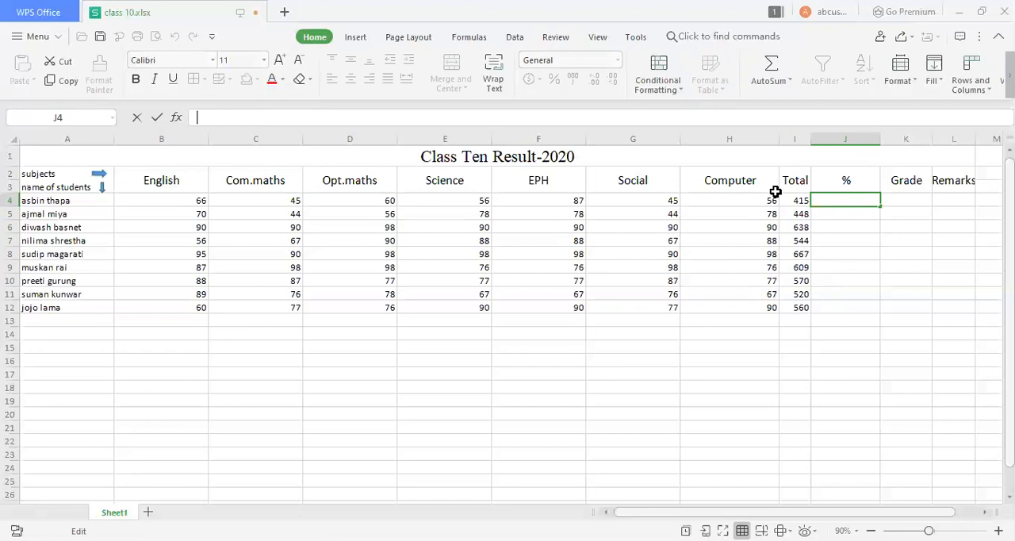
pyautogui.write('=')
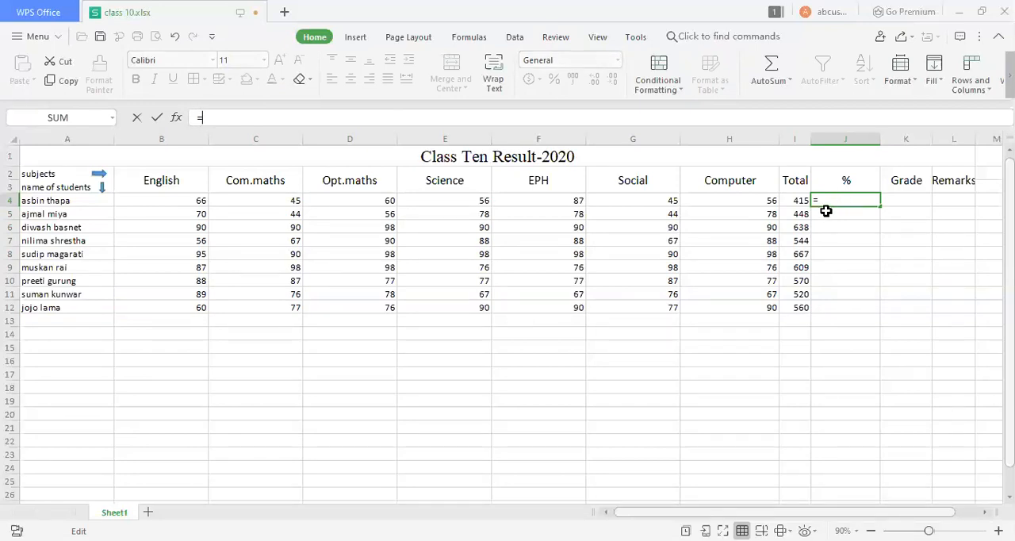
pyautogui.click(791, 200)
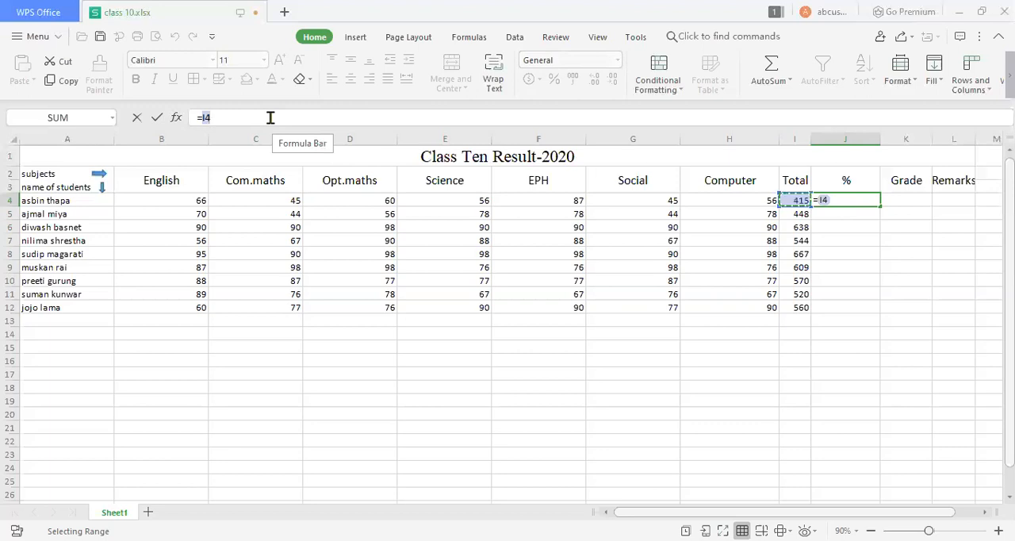
pyautogui.write('/')
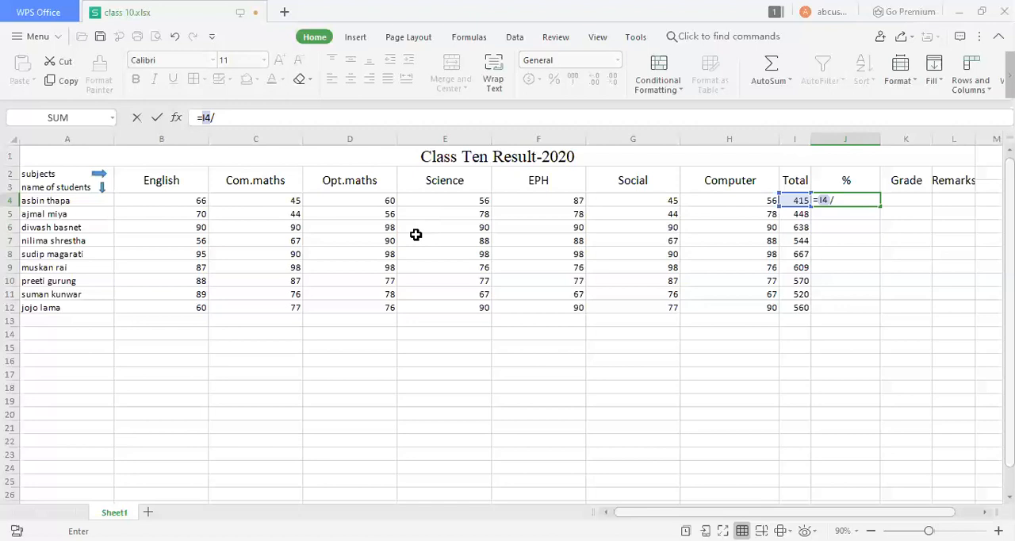
pyautogui.write('00')
pyautogui.write('*100')
pyautogui.click(867, 216)
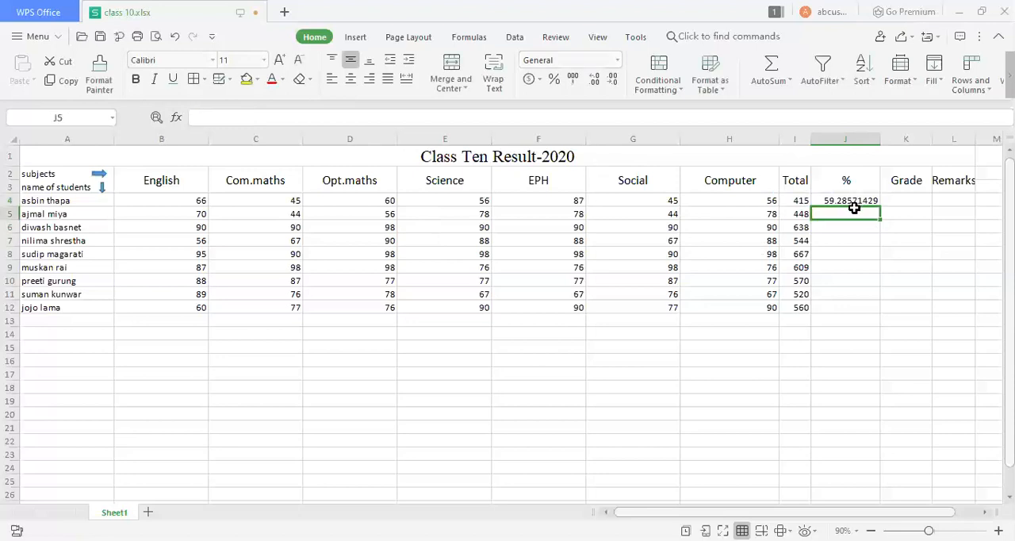
# Copy the percentage formula from J4 down through J12 for the remaining students.
pyautogui.click(850, 200)
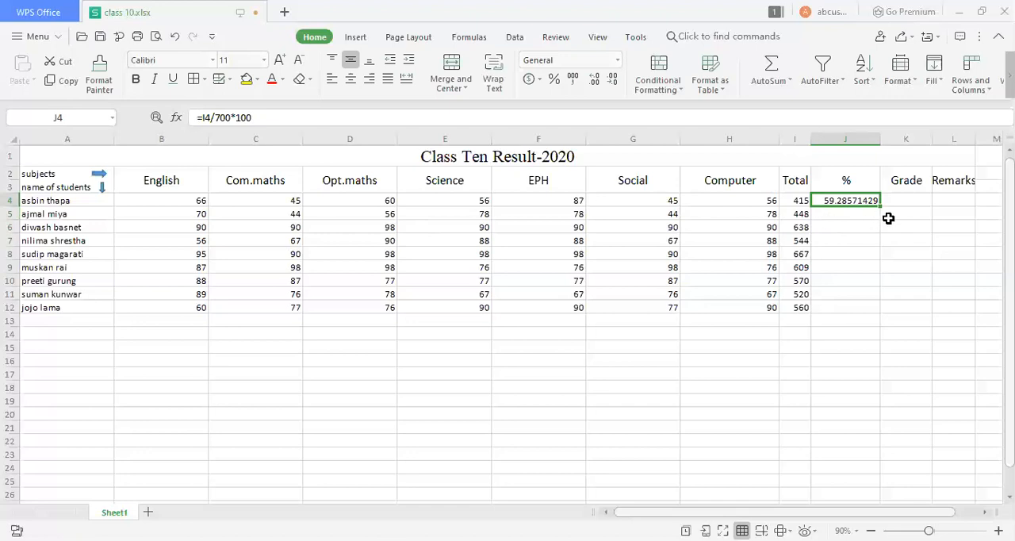
pyautogui.click(849, 214)
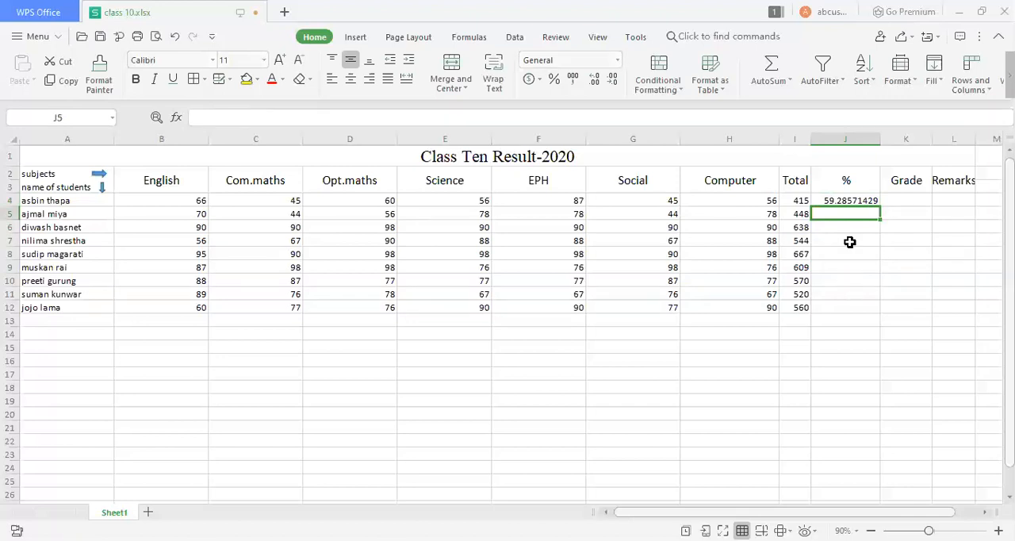
pyautogui.click(859, 201)
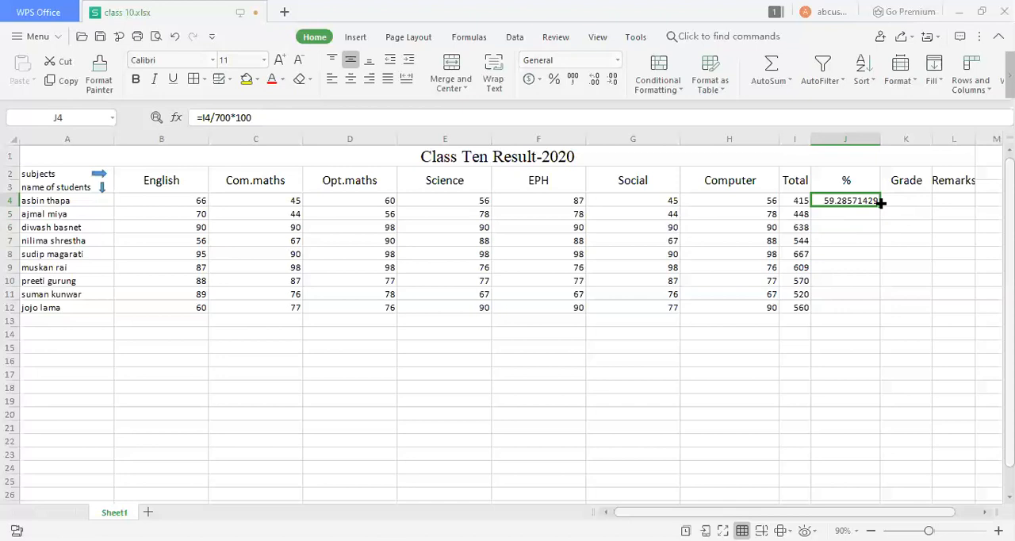
pyautogui.moveTo(880, 203); pyautogui.dragTo(873, 310)
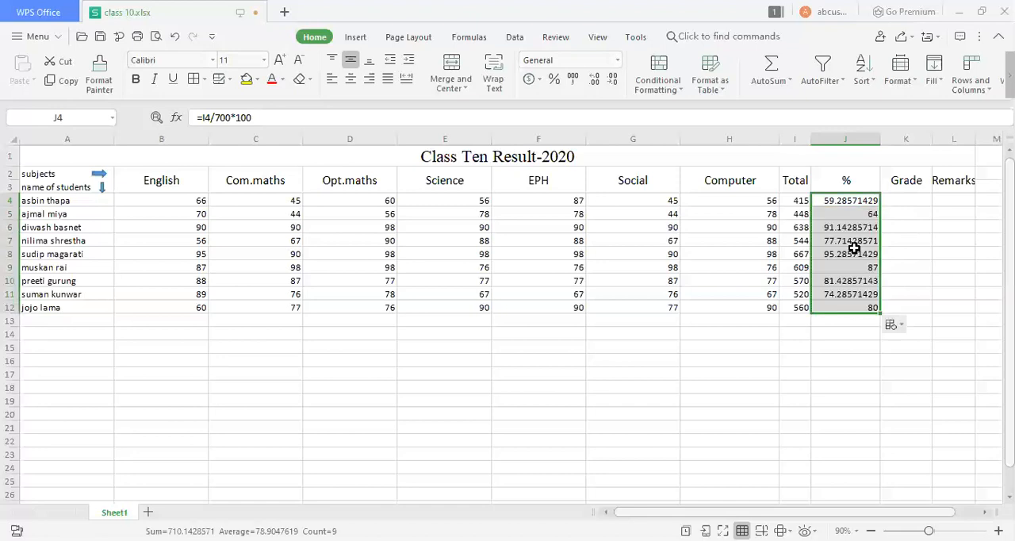
# Begin an IF formula in the first student's Grade cell, K4.
pyautogui.click(893, 216)
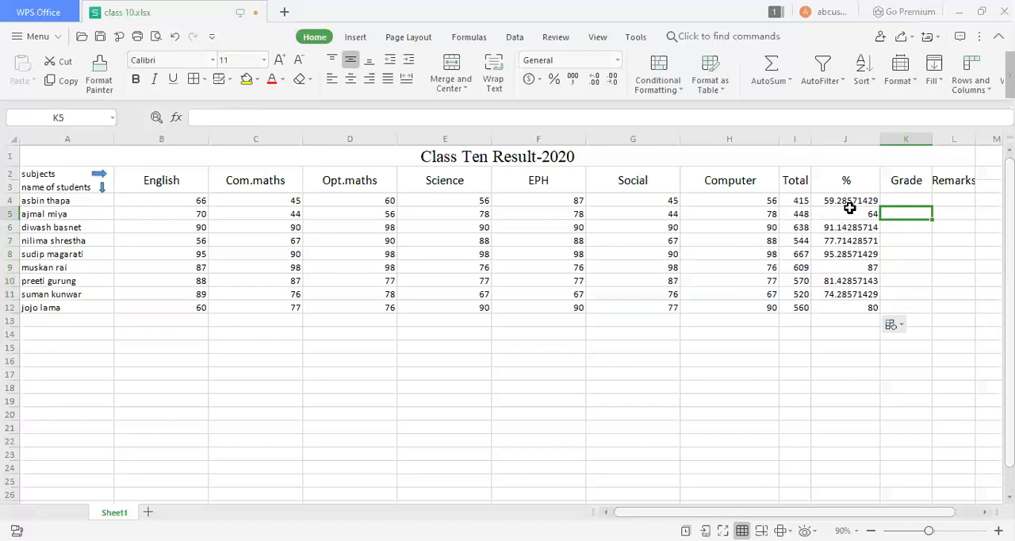
pyautogui.click(906, 196)
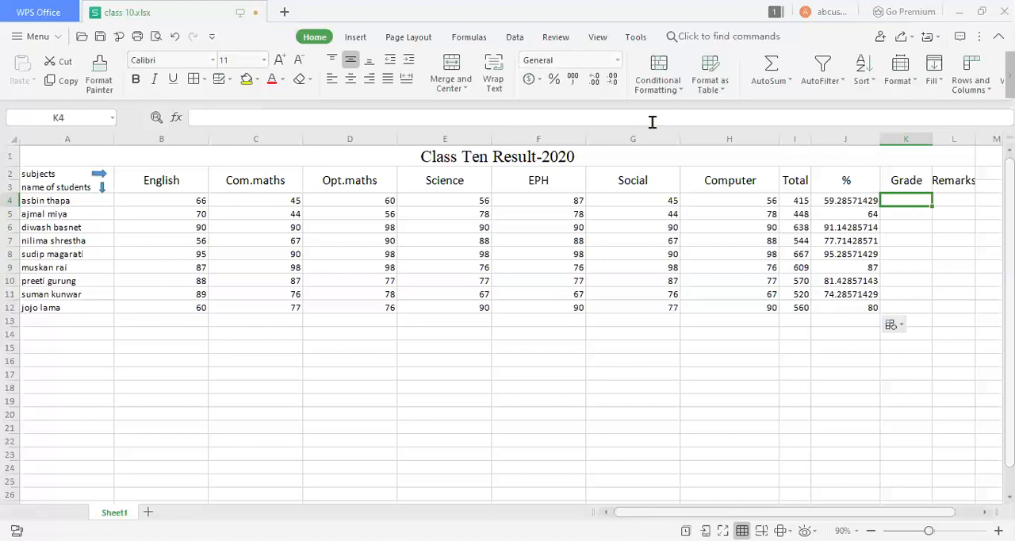
pyautogui.click(484, 117)
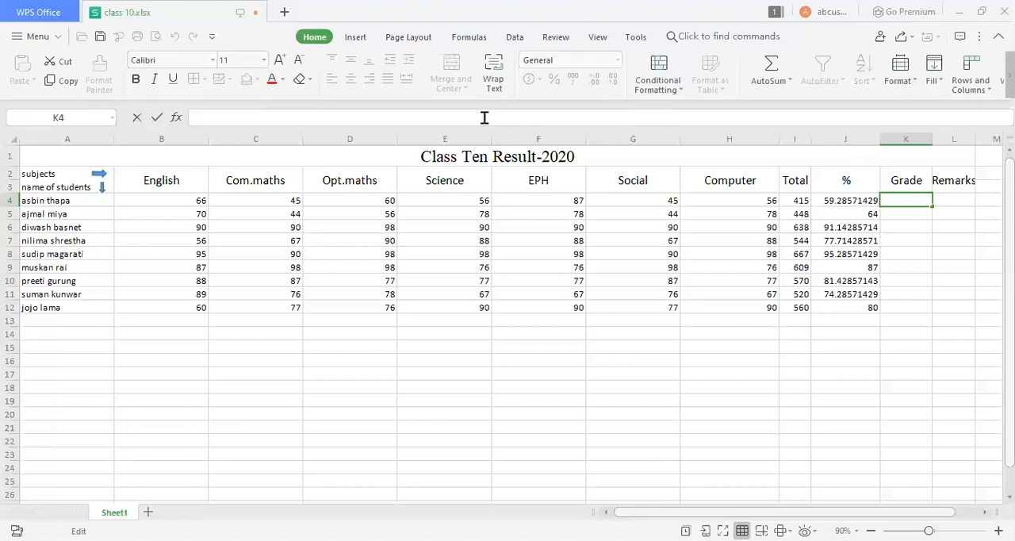
pyautogui.write('+')
pyautogui.press('BackSpace')
pyautogui.write('=')
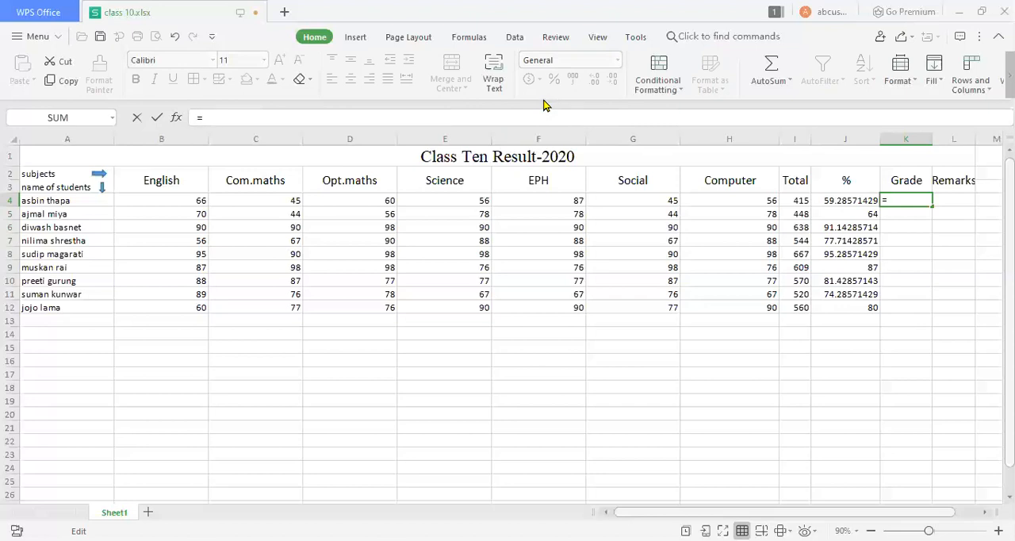
pyautogui.write('if(')
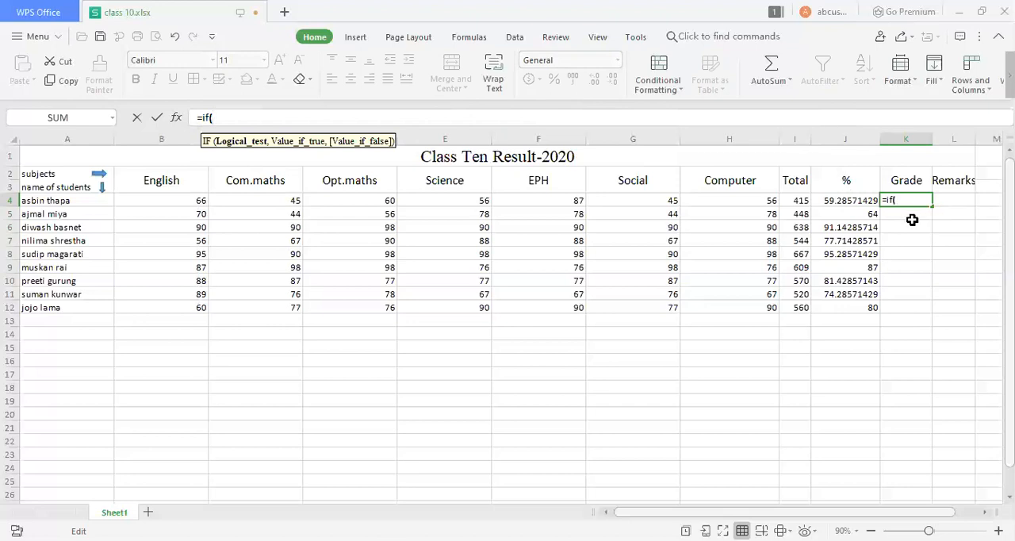
# Give K4's IF formula the test J4>=90 with "A+" as the result when true.
pyautogui.click(841, 201)
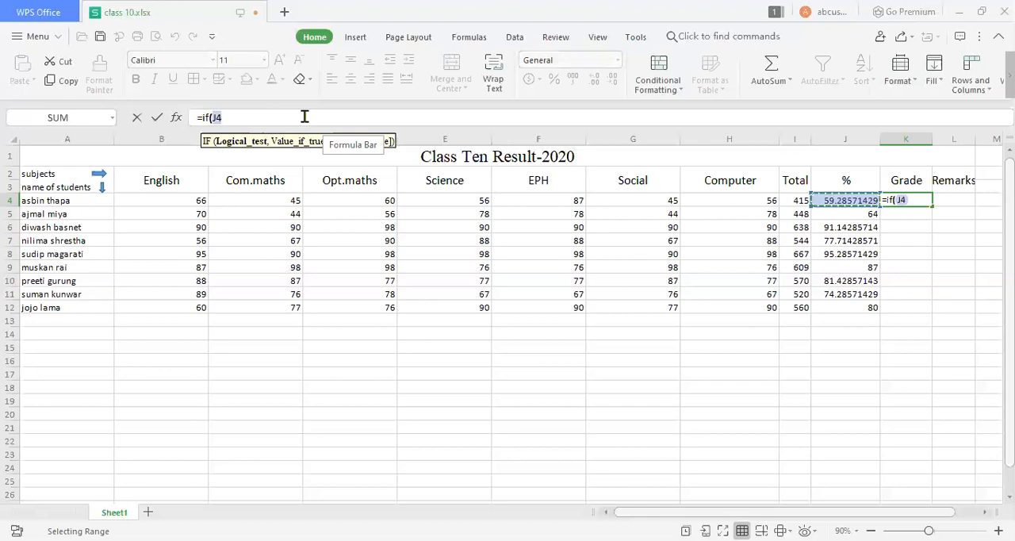
pyautogui.write('.')
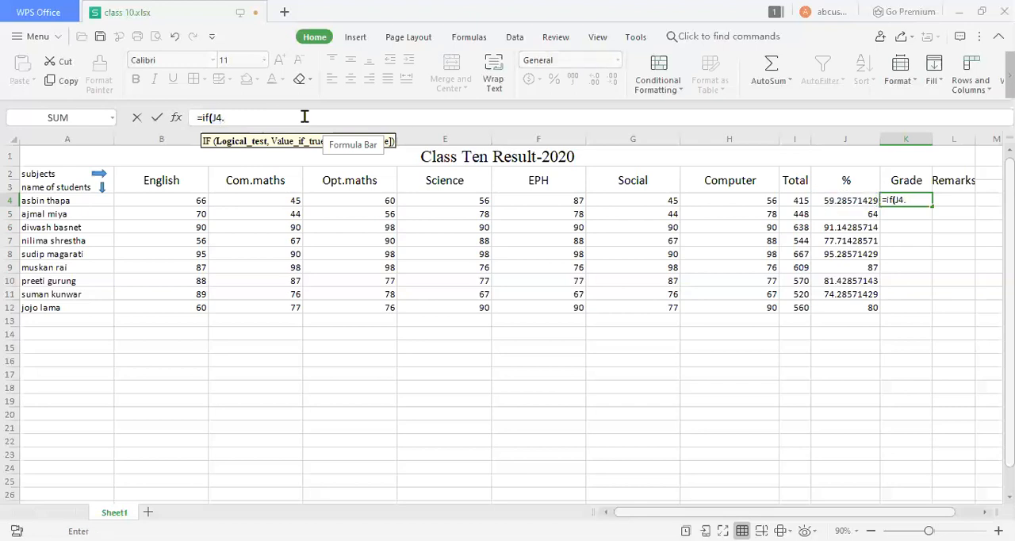
pyautogui.press('BackSpace')
pyautogui.write('>')
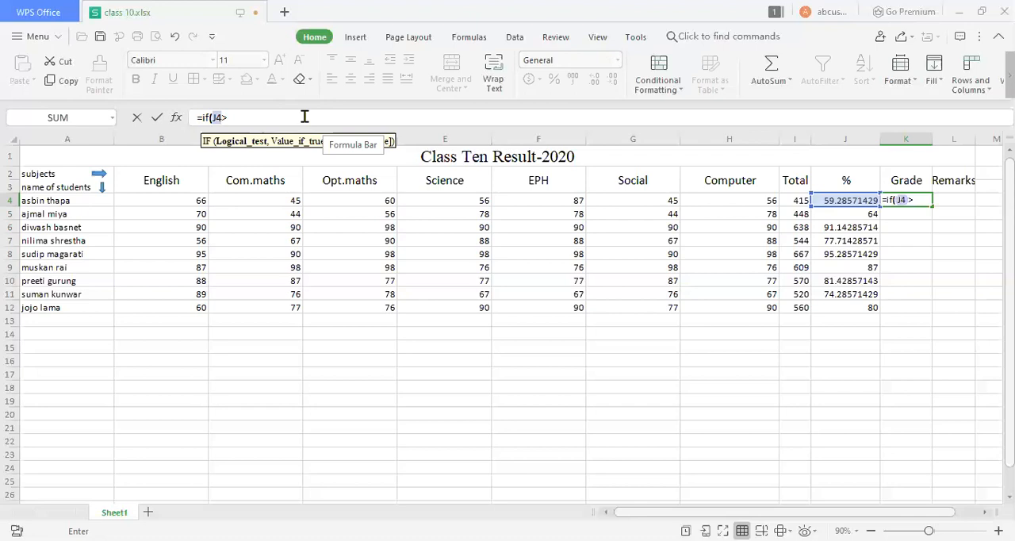
pyautogui.write('90')
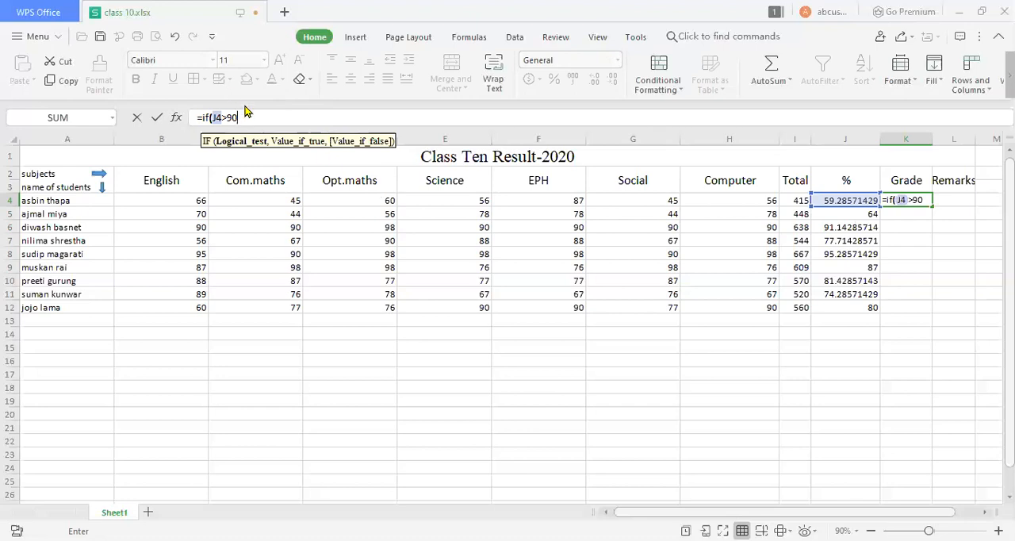
pyautogui.press('BackSpace')
pyautogui.press('BackSpace')
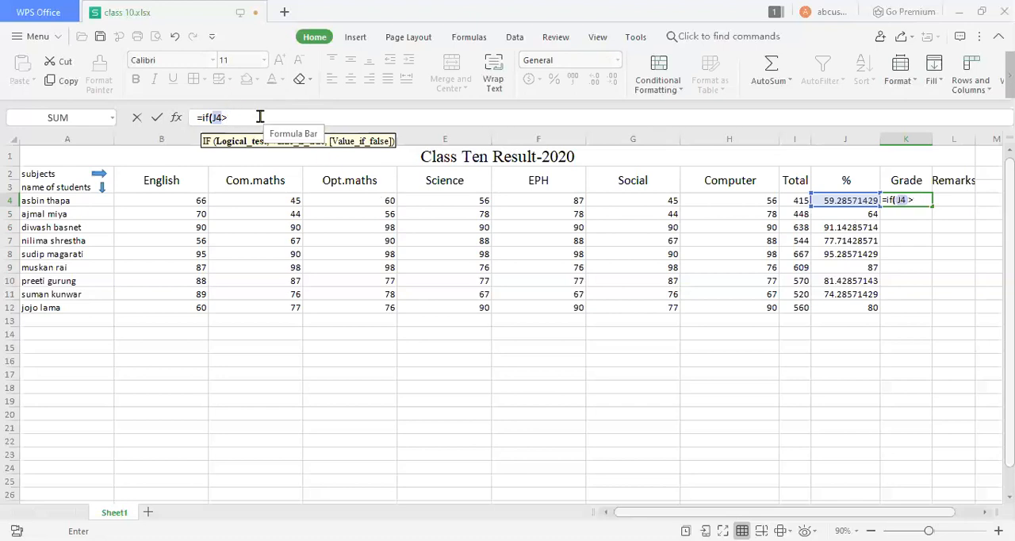
pyautogui.write('=90,"')
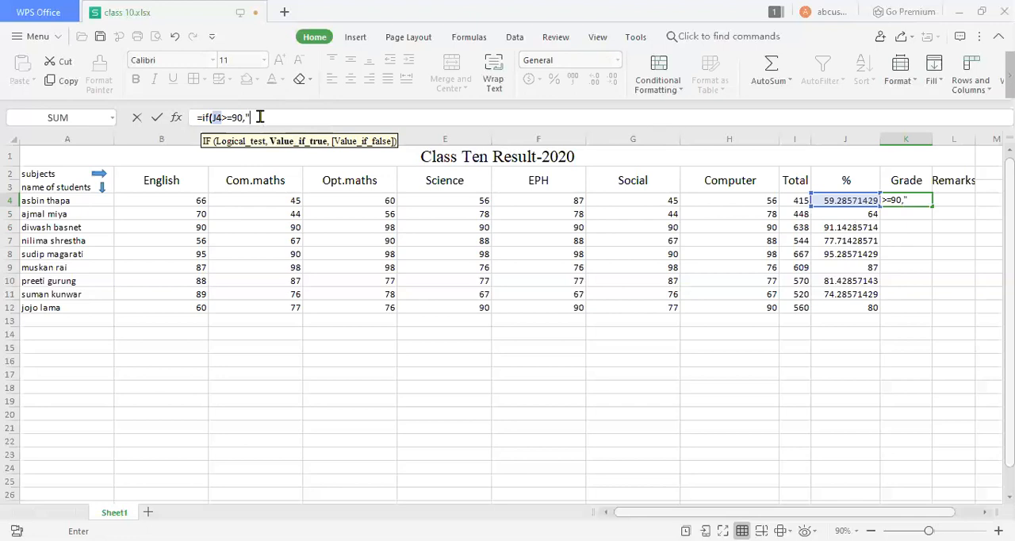
pyautogui.write('A+"')
pyautogui.write(',')
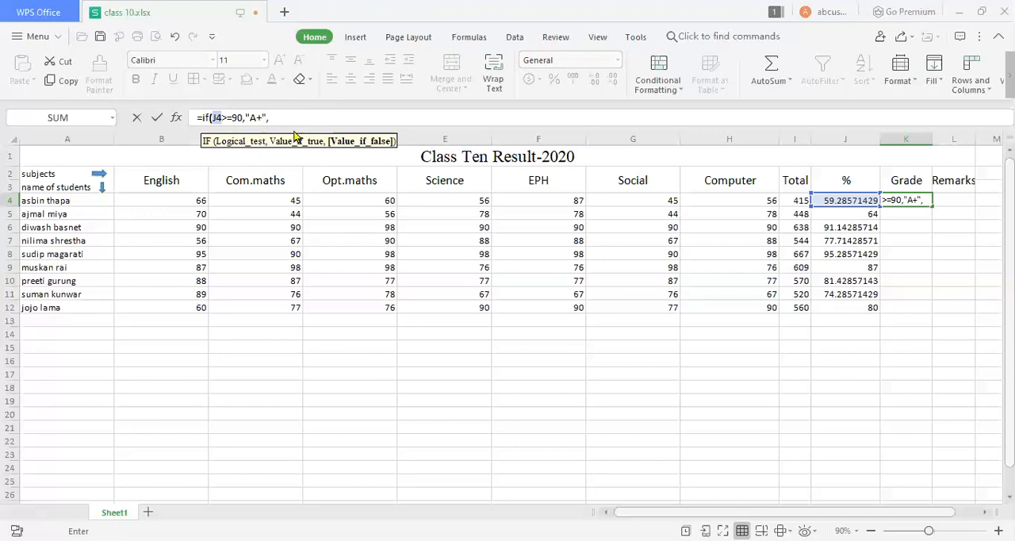
# Nest a second IF in K4's formula that returns "A" when J4>=80.
pyautogui.write('i')
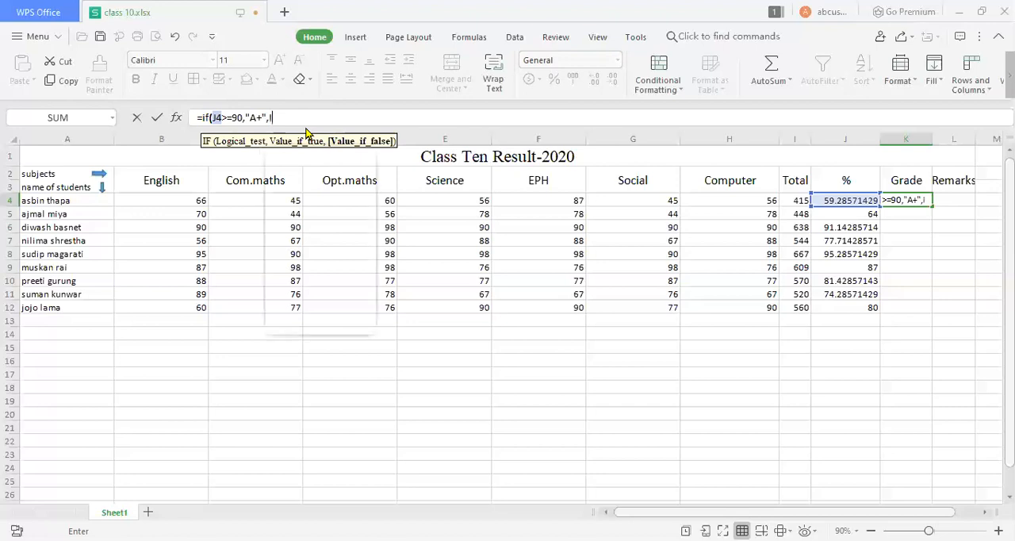
pyautogui.write('F')
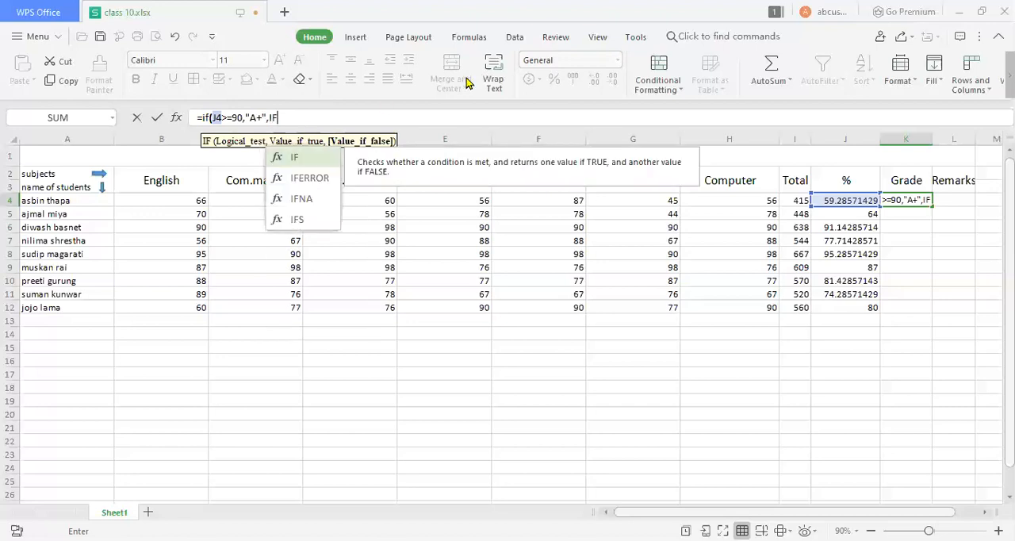
pyautogui.write('(')
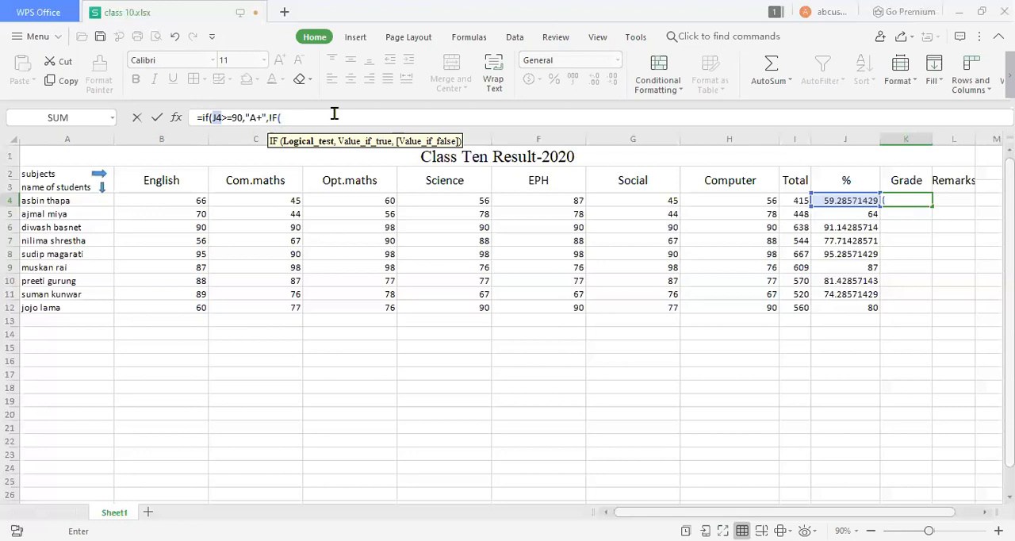
pyautogui.click(849, 199)
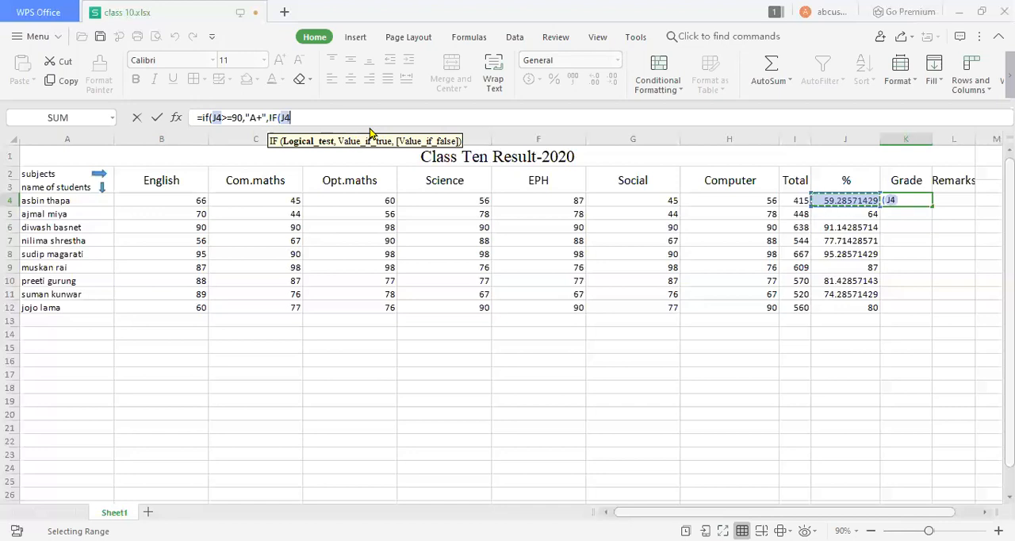
pyautogui.write('>')
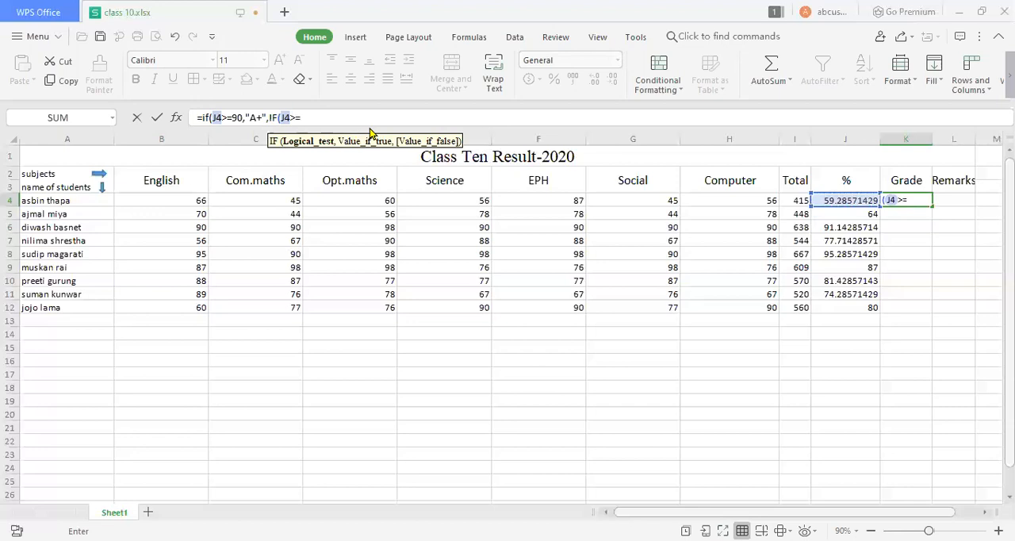
pyautogui.write('=80,')
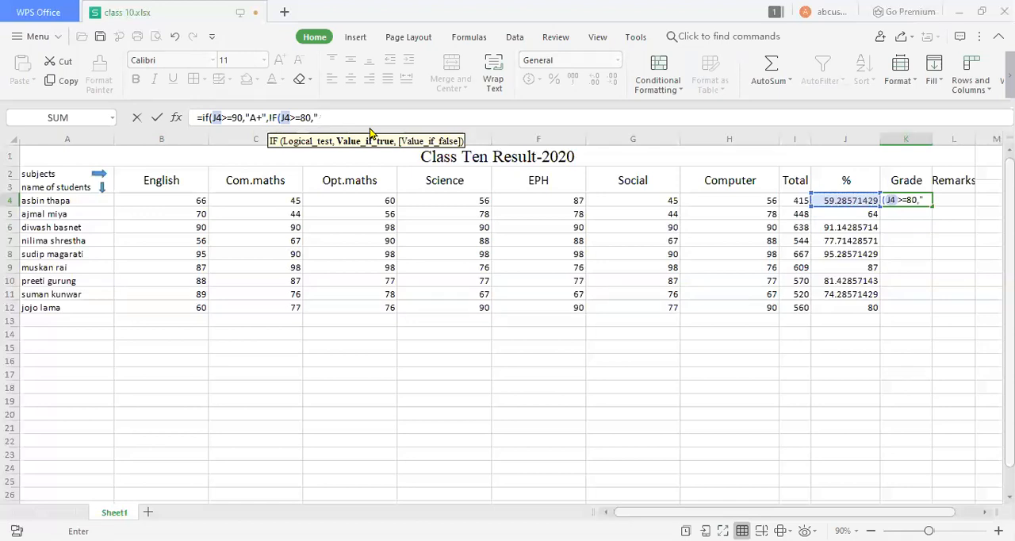
pyautogui.write('"a"')
pyautogui.click(325, 117)
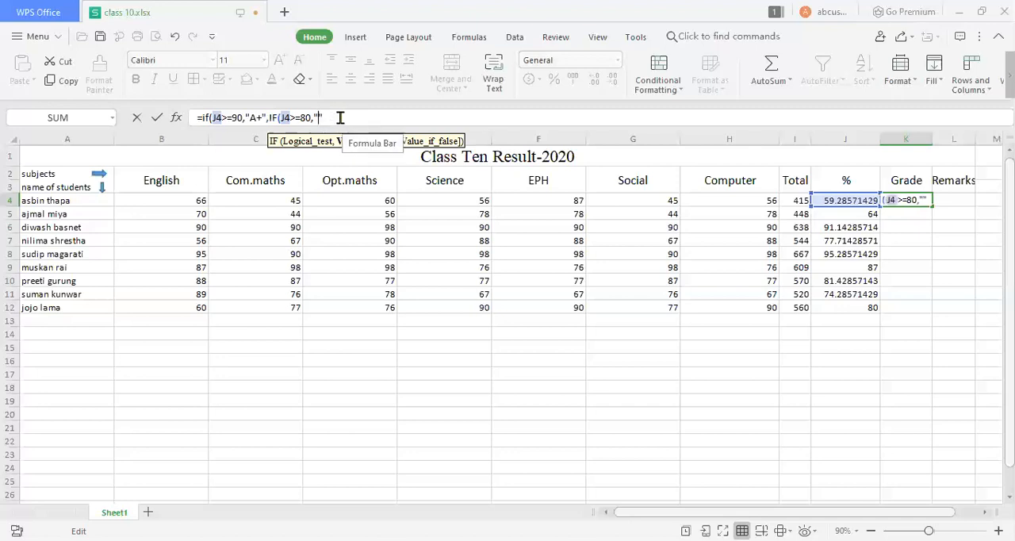
pyautogui.press('BackSpace')
pyautogui.write('a')
pyautogui.press('BackSpace')
pyautogui.write('A')
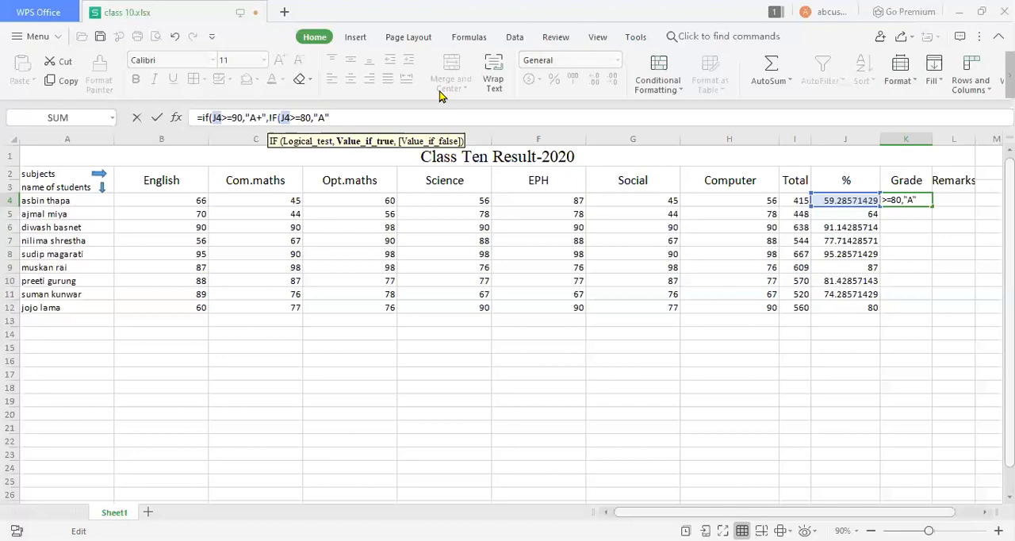
pyautogui.write(',')
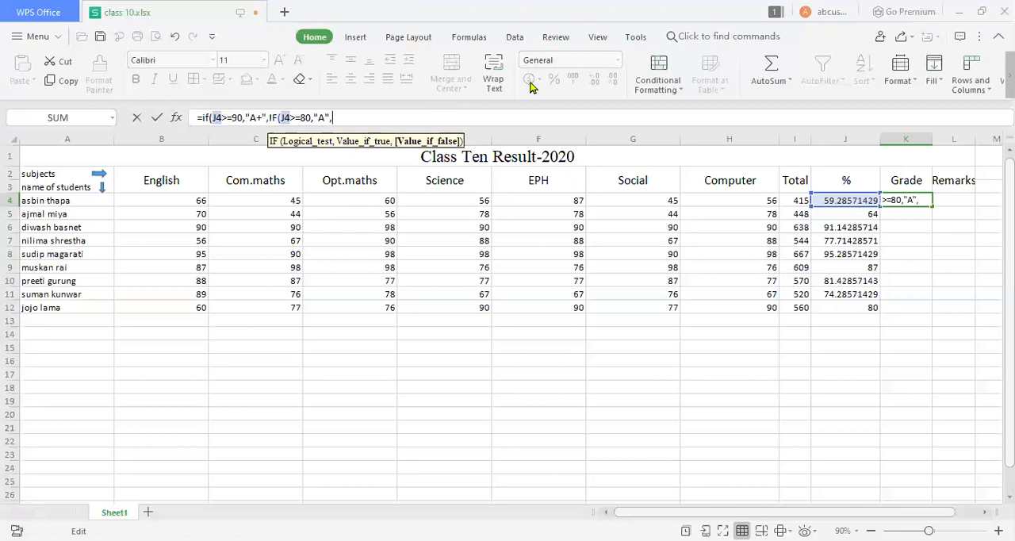
pyautogui.write('if(')
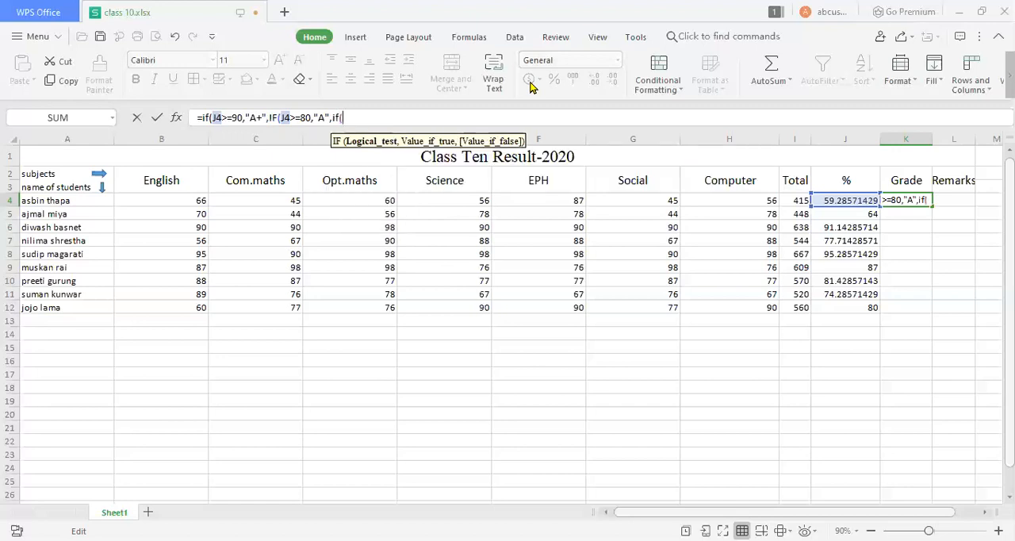
# Nest a third IF in K4's formula that returns "B+" when J4>=70.
pyautogui.click(840, 196)
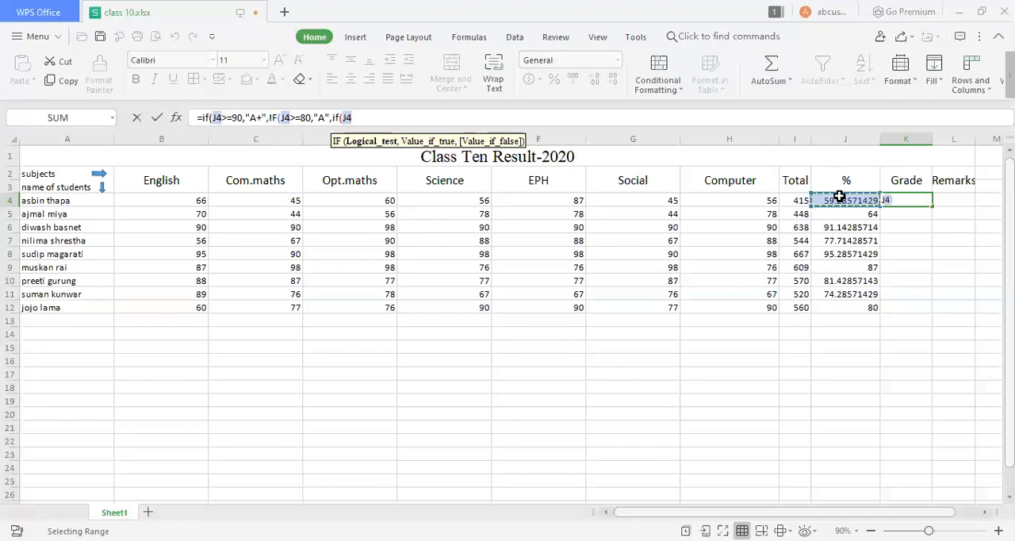
pyautogui.write('>=')
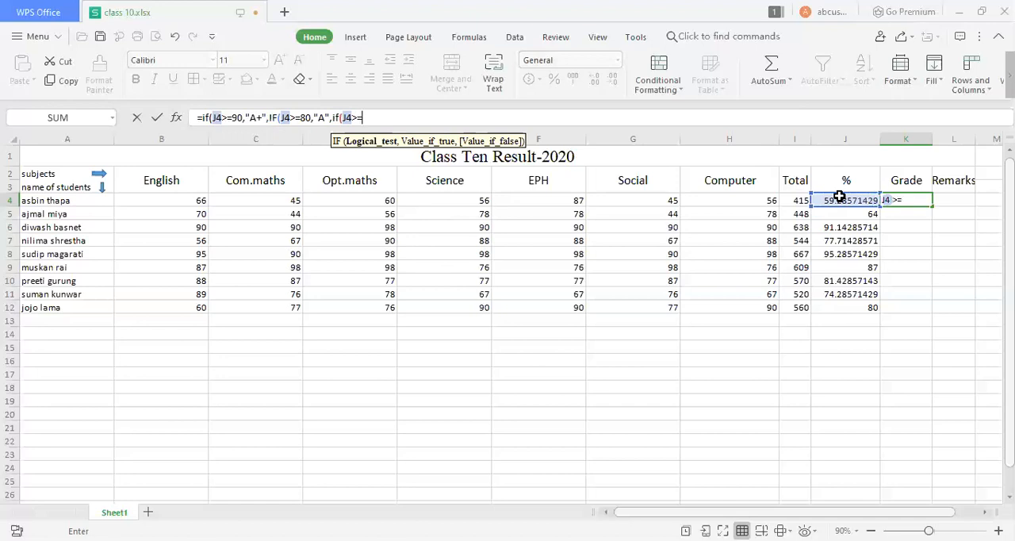
pyautogui.write('70')
pyautogui.write(',"')
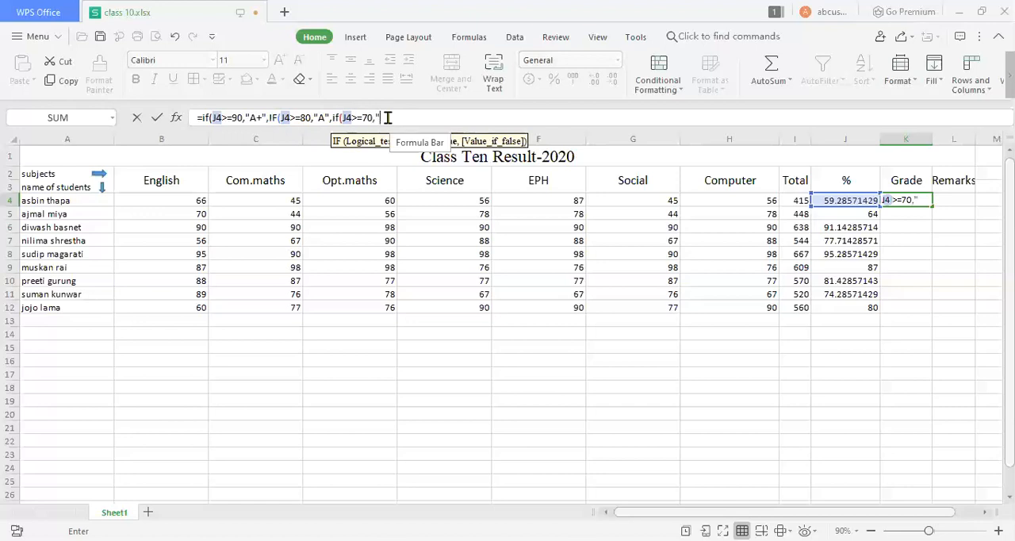
pyautogui.write('B')
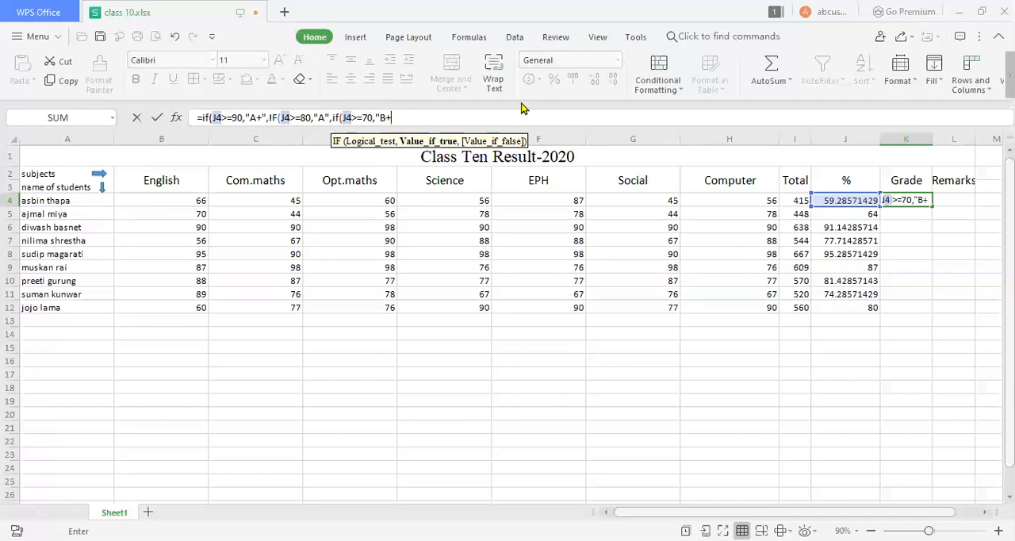
pyautogui.write('+",')
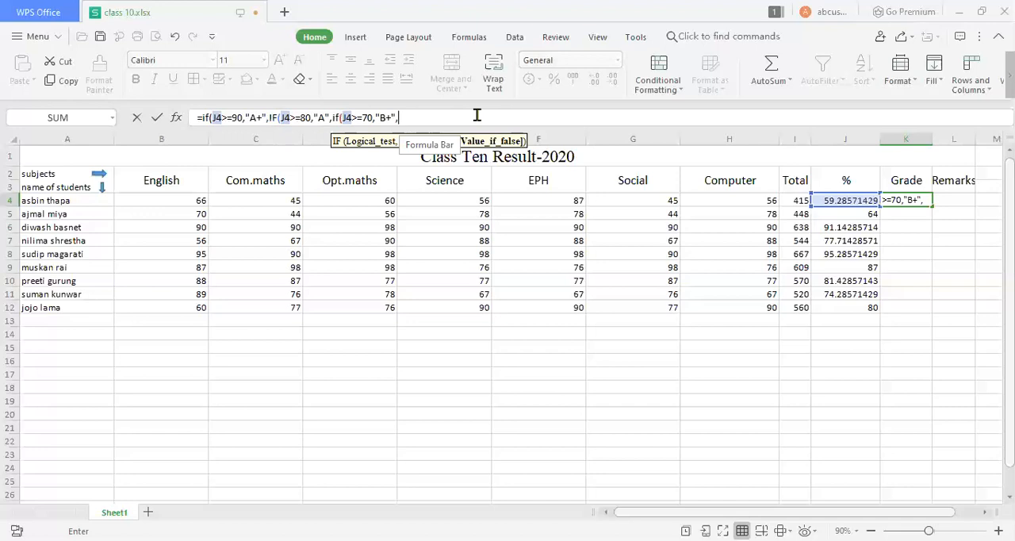
# Nest a fourth IF in K4's formula that returns "B" when J4>=60.
pyautogui.write('IF')
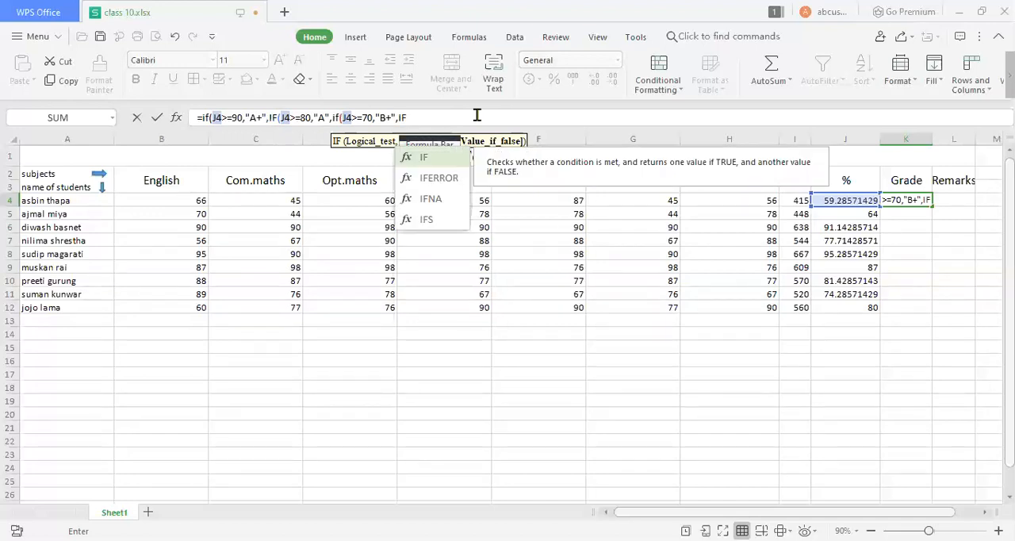
pyautogui.write('(')
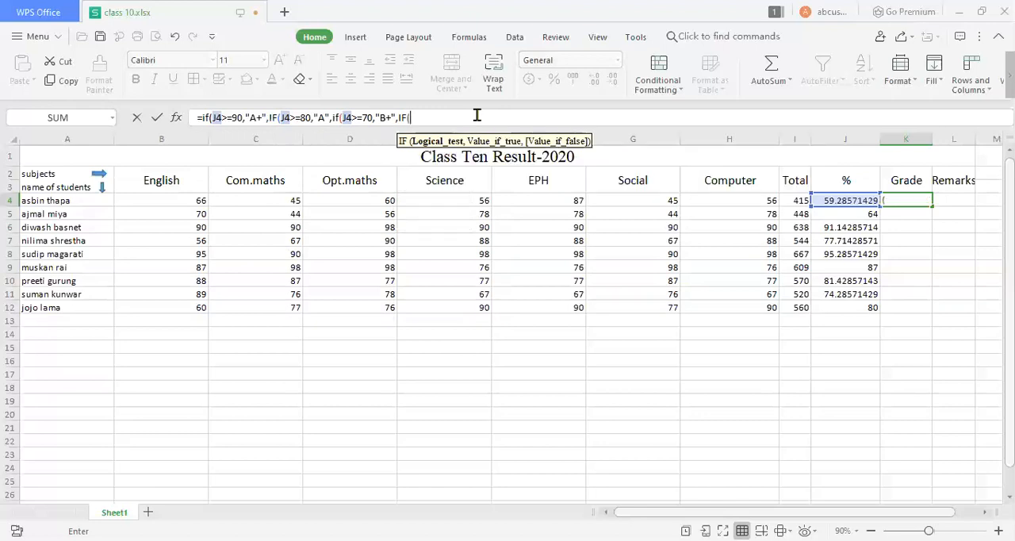
pyautogui.click(845, 200)
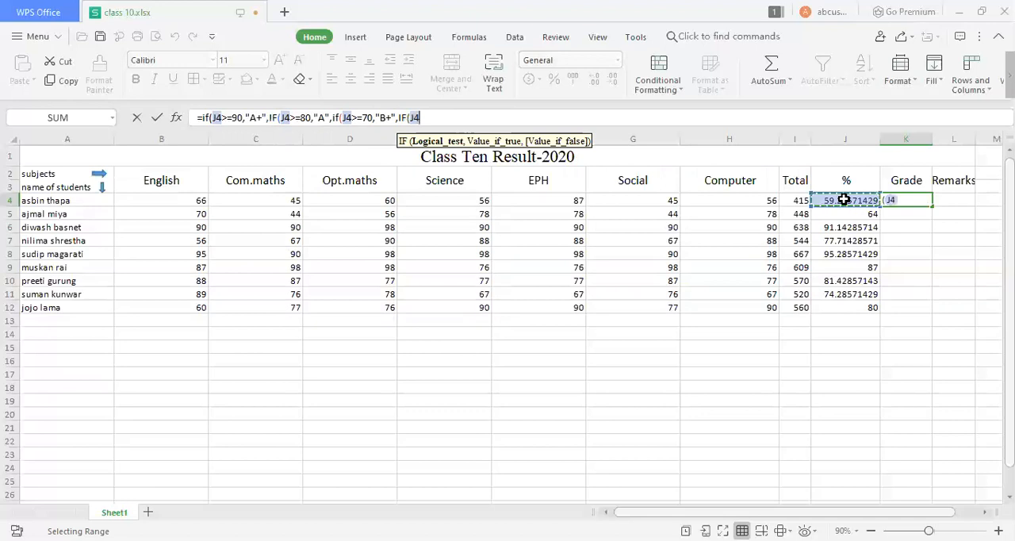
pyautogui.write('>')
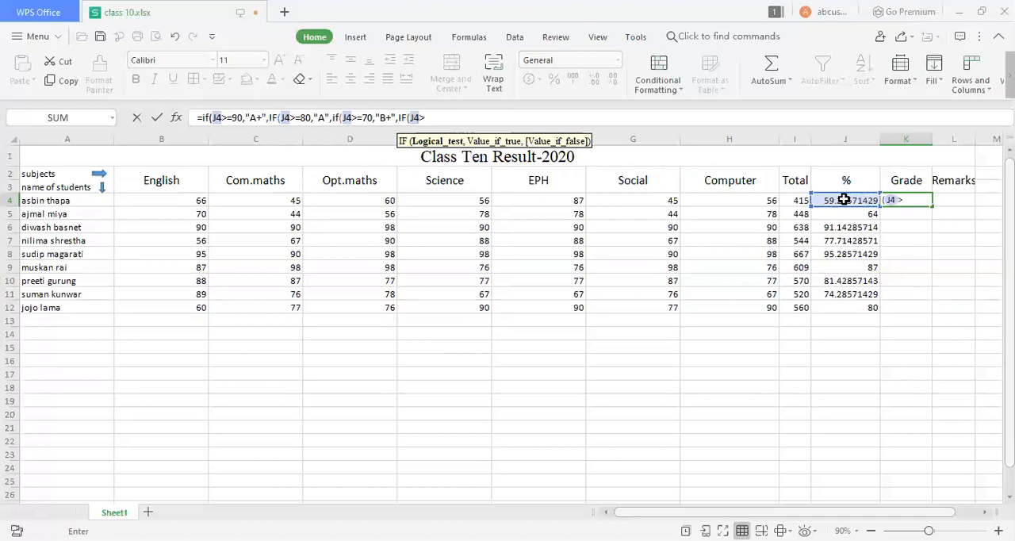
pyautogui.write('=60,')
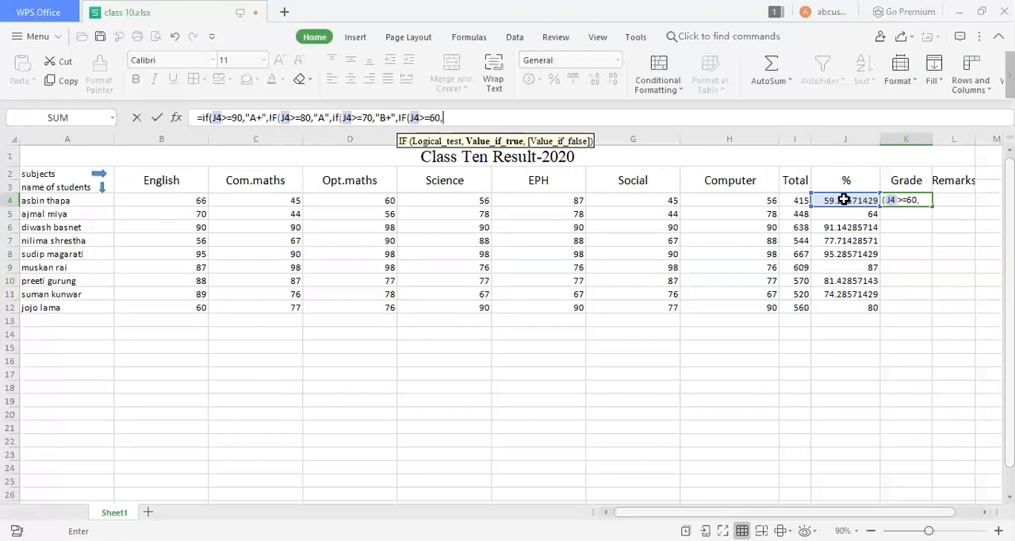
pyautogui.write('"')
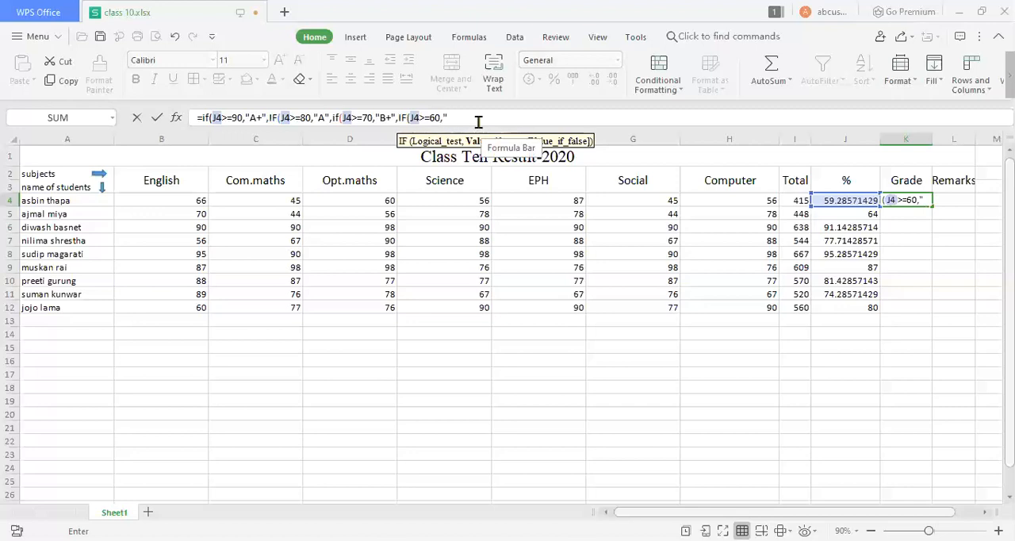
pyautogui.write('b')
pyautogui.press('BackSpace')
pyautogui.write('B",')
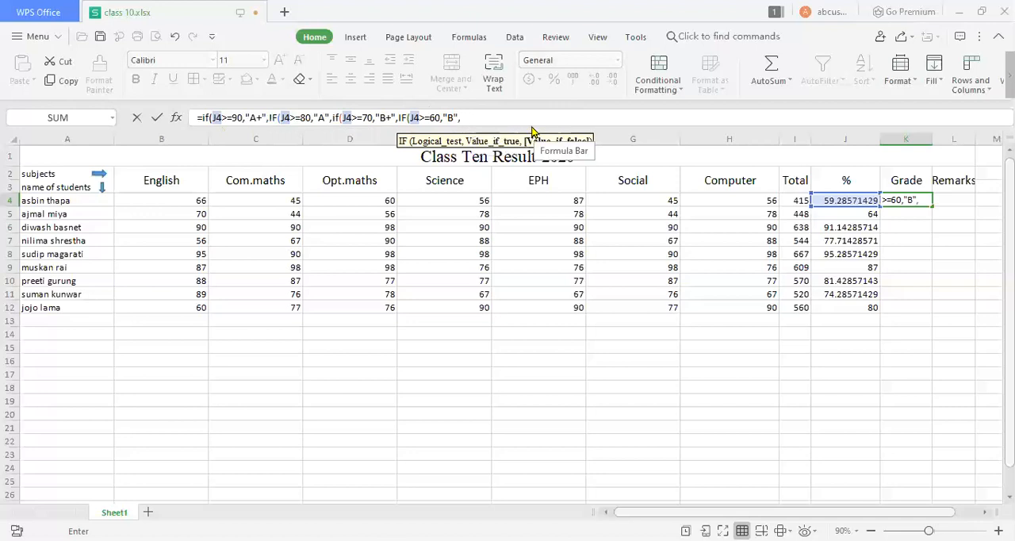
# Nest a fifth IF in K4's formula with the test J4<60.
pyautogui.write('IF')
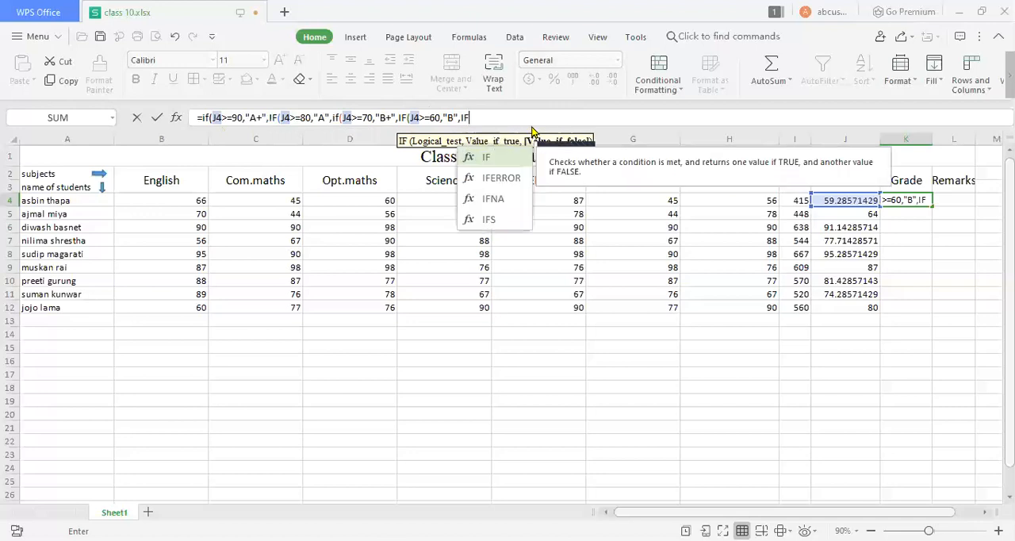
pyautogui.write('(')
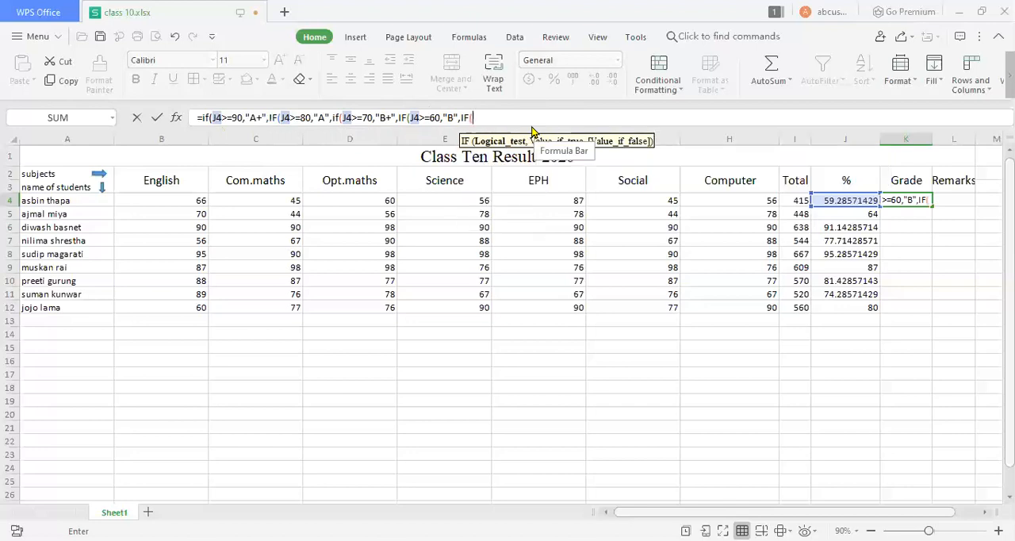
pyautogui.click(850, 205)
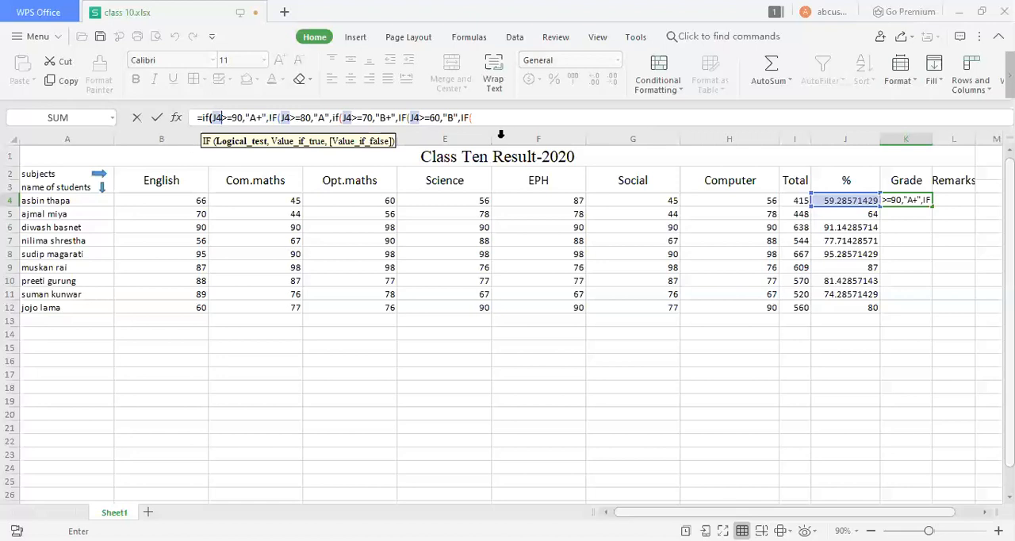
pyautogui.press('Return')
pyautogui.click(659, 184)
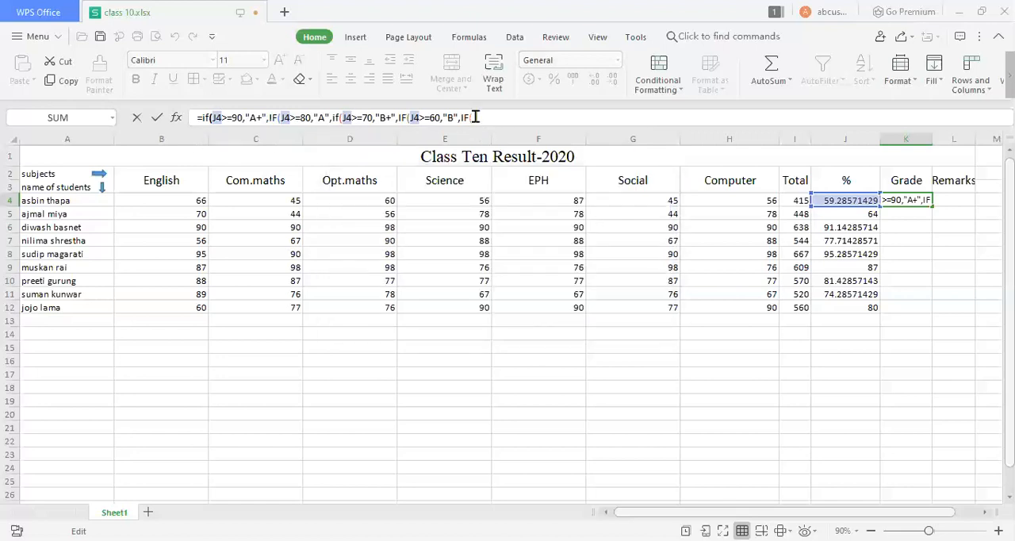
pyautogui.click(475, 118)
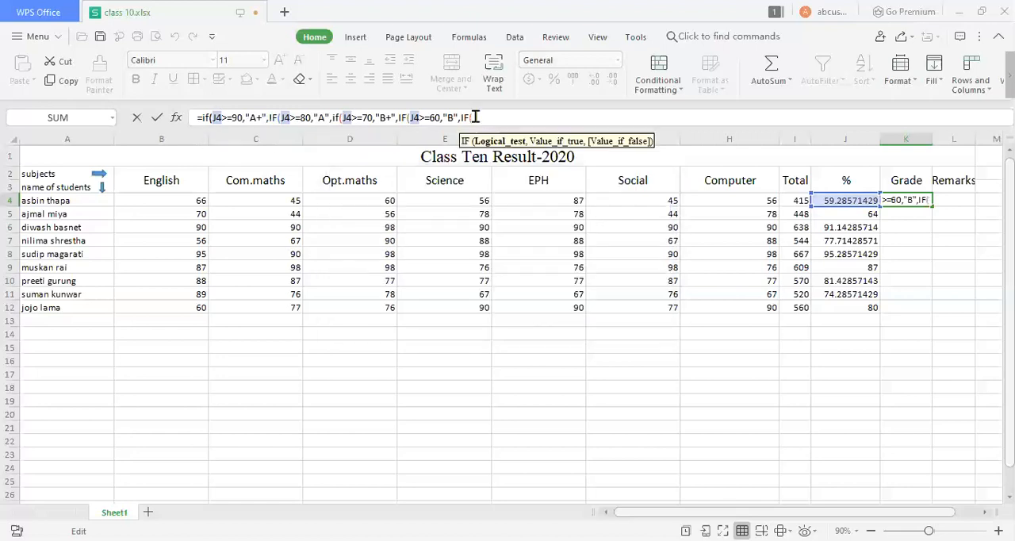
pyautogui.click(844, 201)
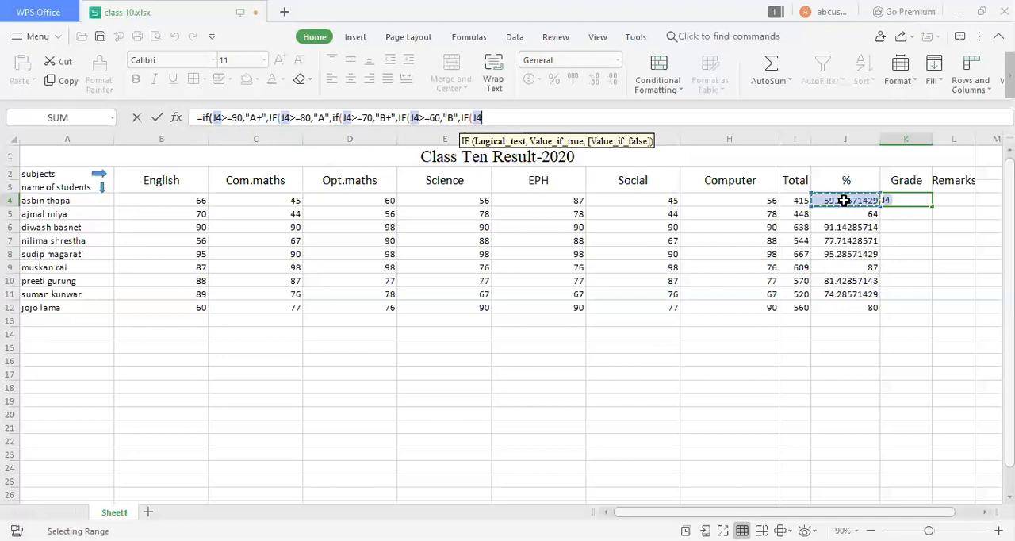
pyautogui.write('<')
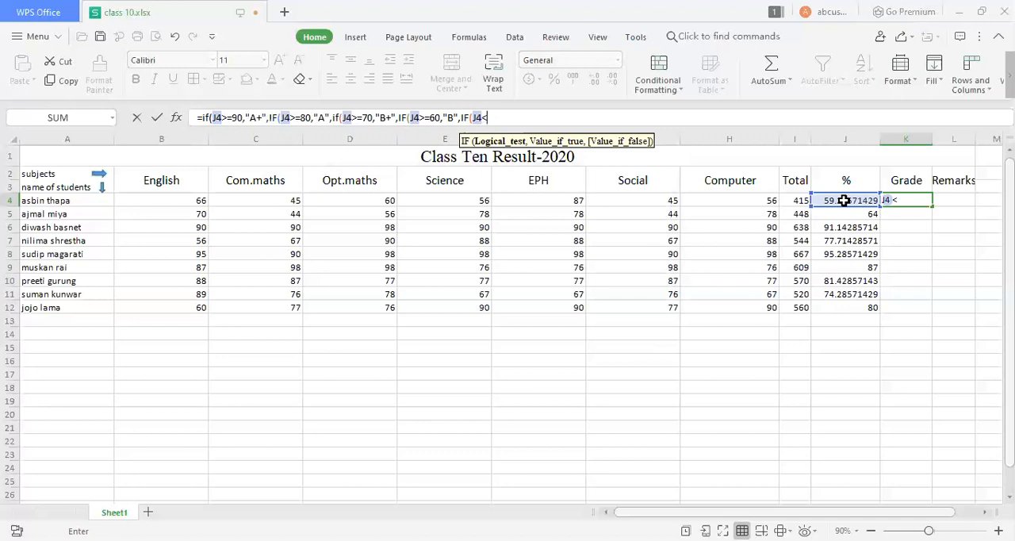
pyautogui.write('60,"')
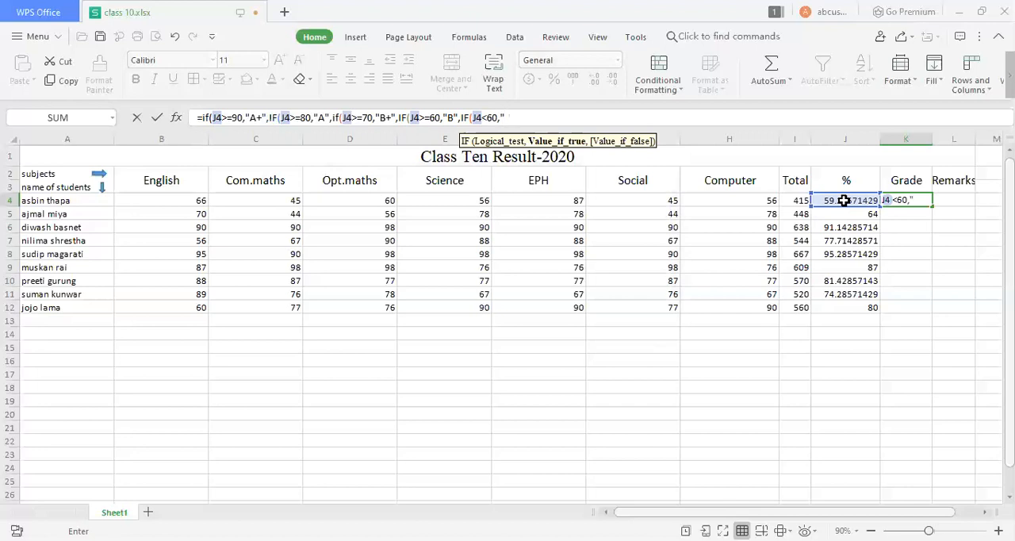
pyautogui.write('f')
# Make the fifth IF return "F" when true, close all five nested brackets, and enter K4's grade formula.
pyautogui.press('BackSpace')
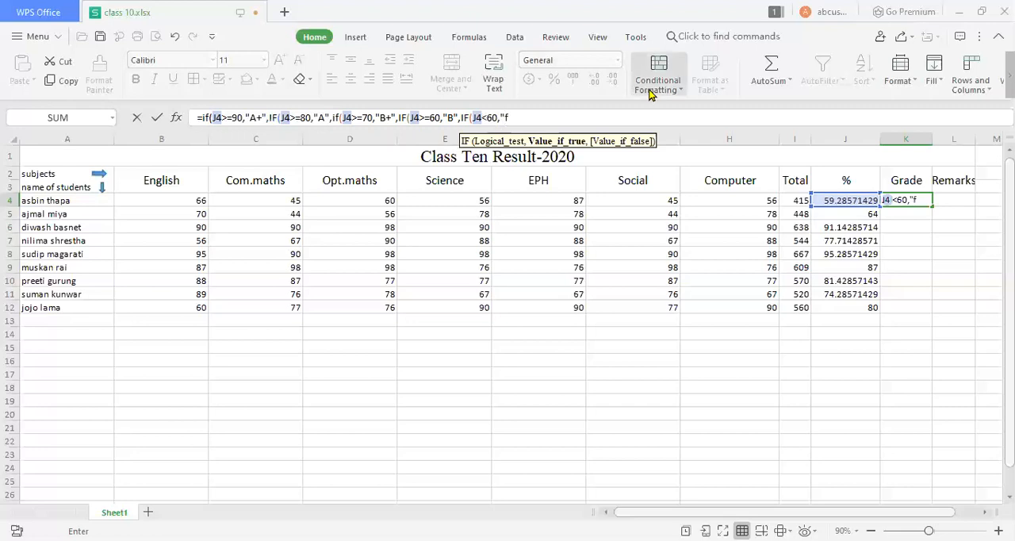
pyautogui.press('BackSpace')
pyautogui.write('F')
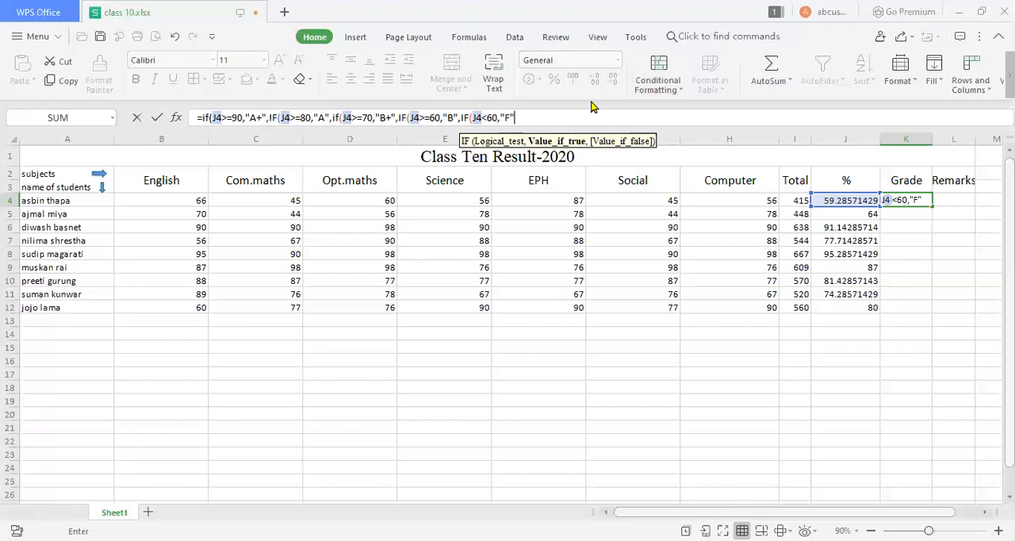
pyautogui.write(')')
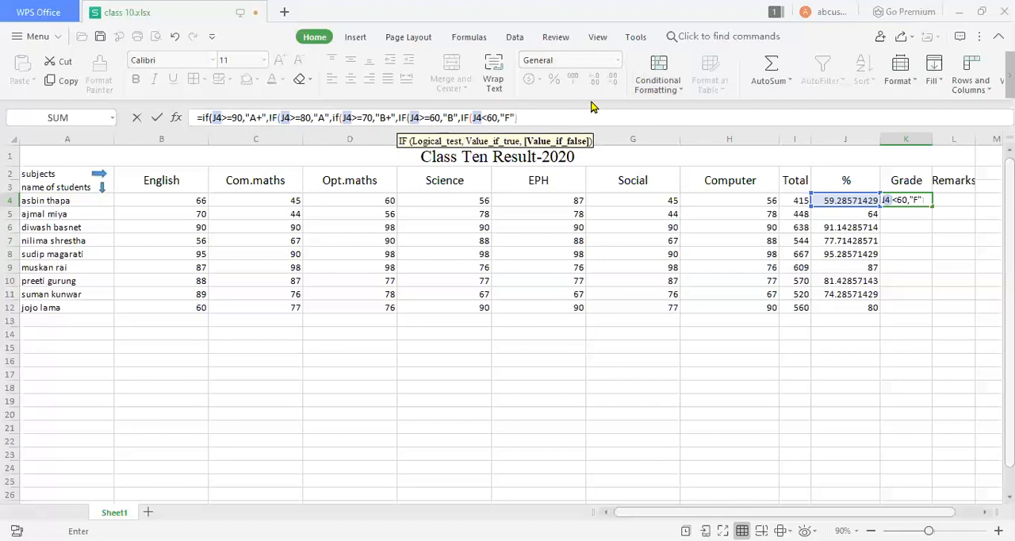
pyautogui.write('))')
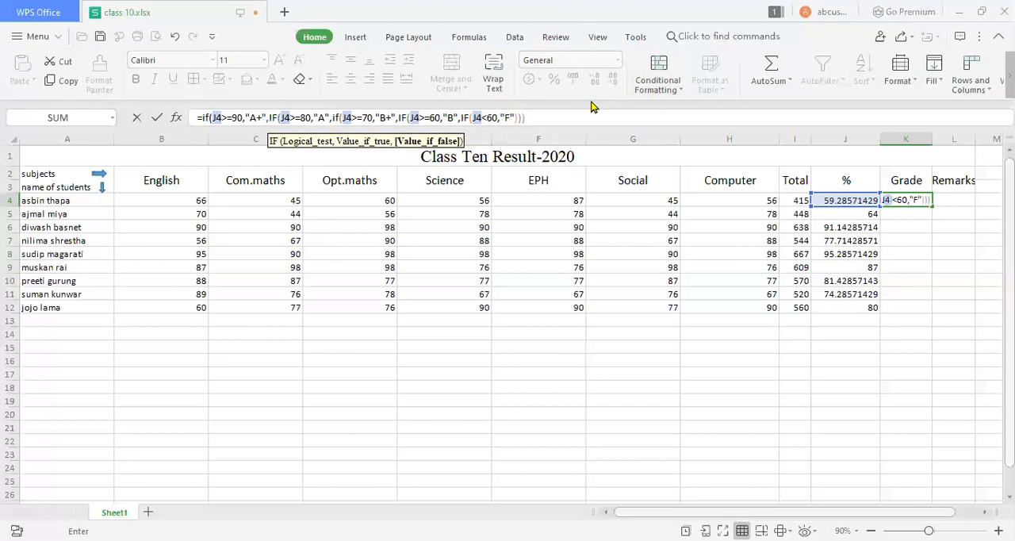
pyautogui.write('))')
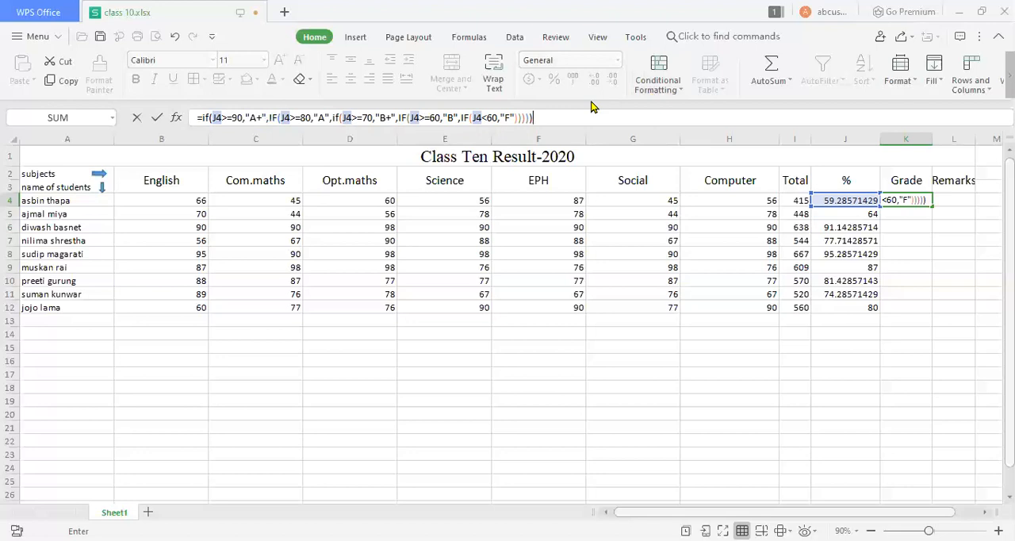
pyautogui.click(915, 210)
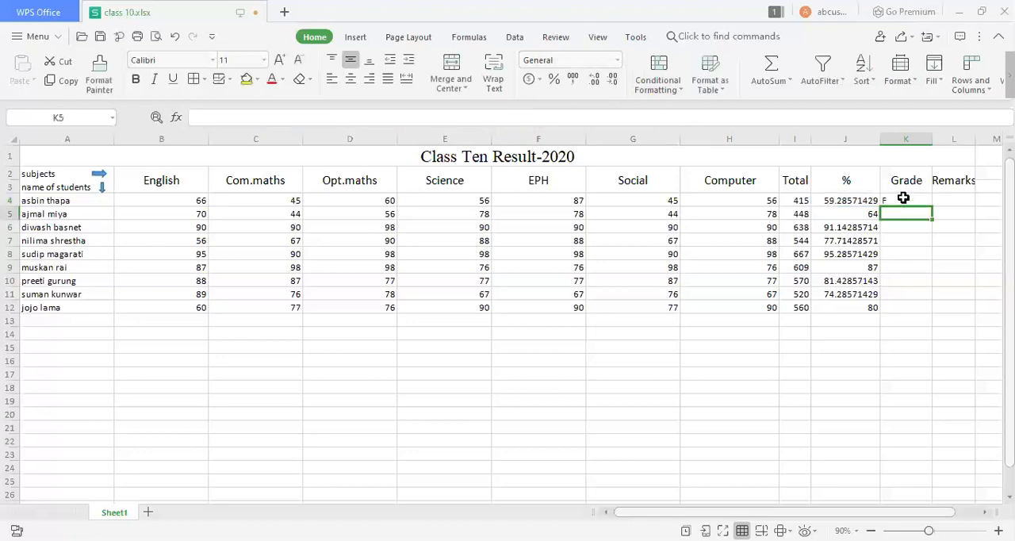
# Fill K4's grade formula down the Grade column to K12.
pyautogui.click(904, 200)
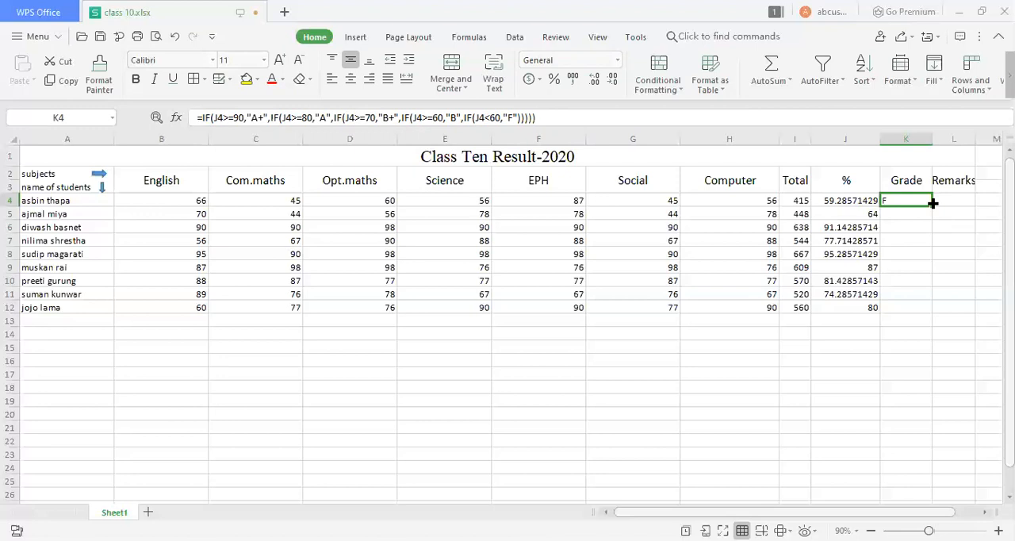
pyautogui.moveTo(932, 203); pyautogui.dragTo(925, 314)
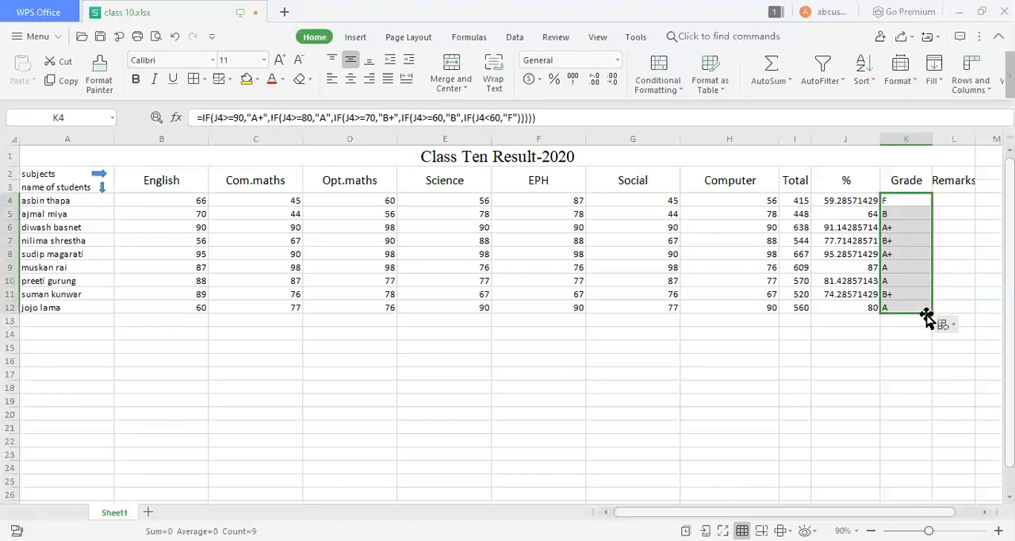
pyautogui.click(960, 213)
pyautogui.click(962, 200)
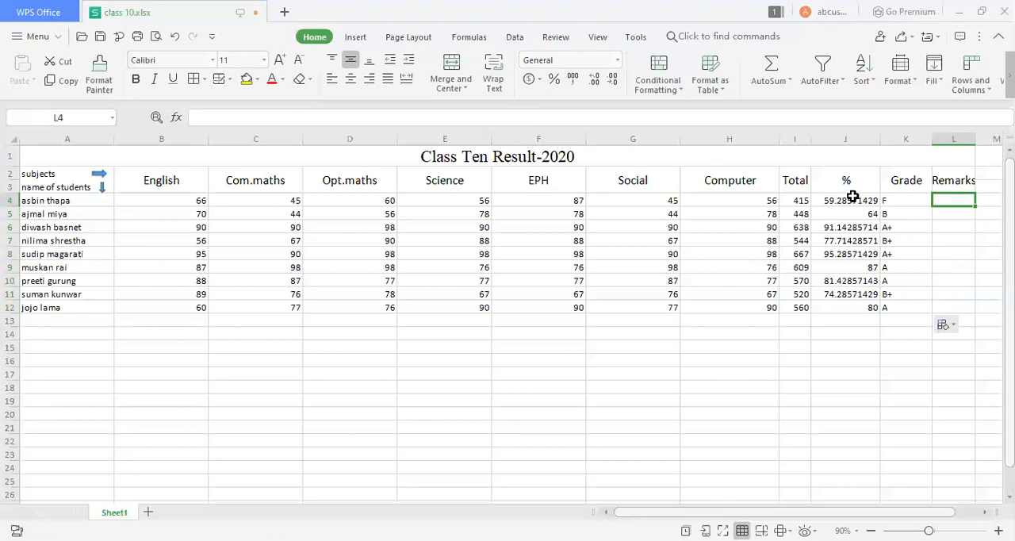
pyautogui.click(895, 200)
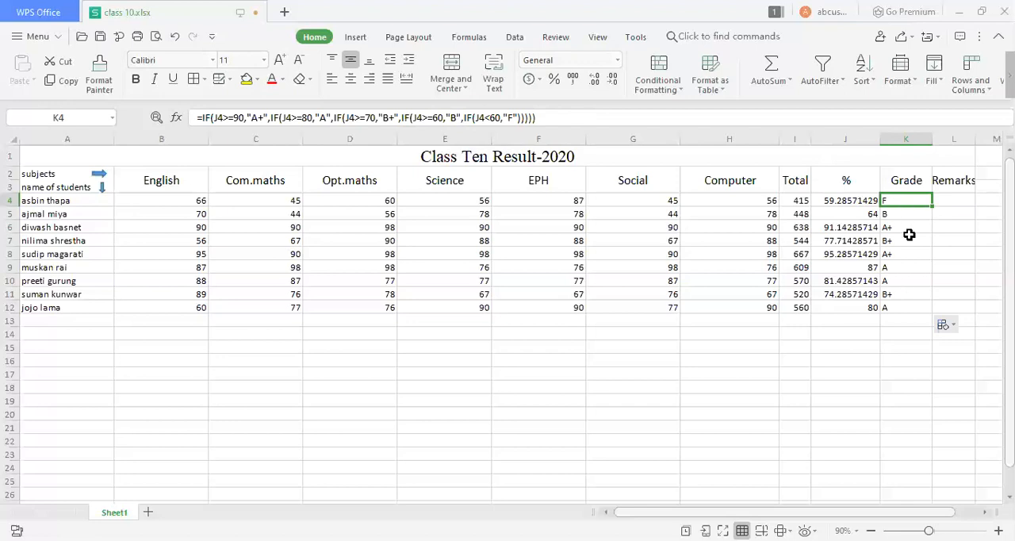
pyautogui.click(954, 199)
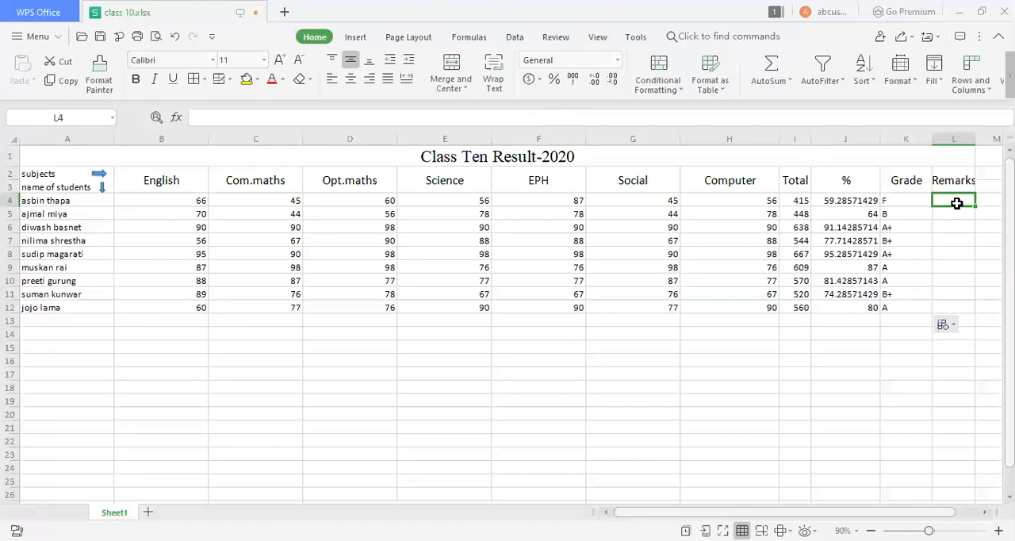
pyautogui.click(900, 203)
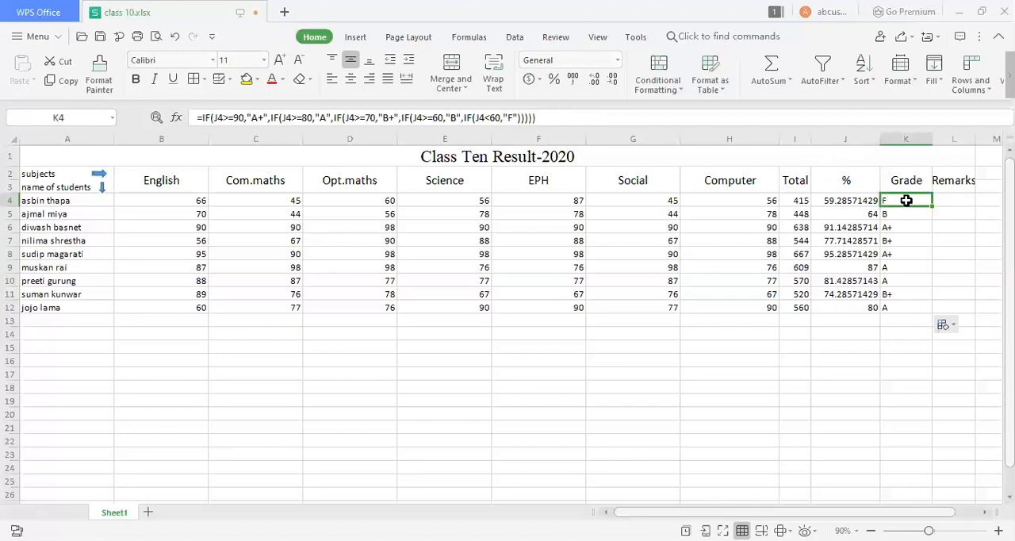
pyautogui.click(854, 201)
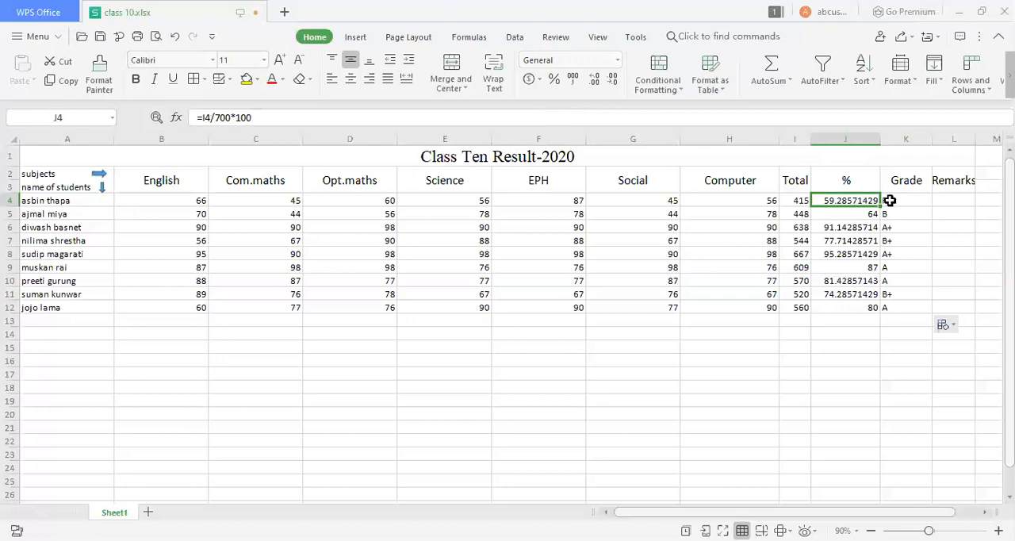
# Copy the full text of K4's grade formula into the first Remarks cell, L4, keeping its references to J4.
pyautogui.click(890, 201)
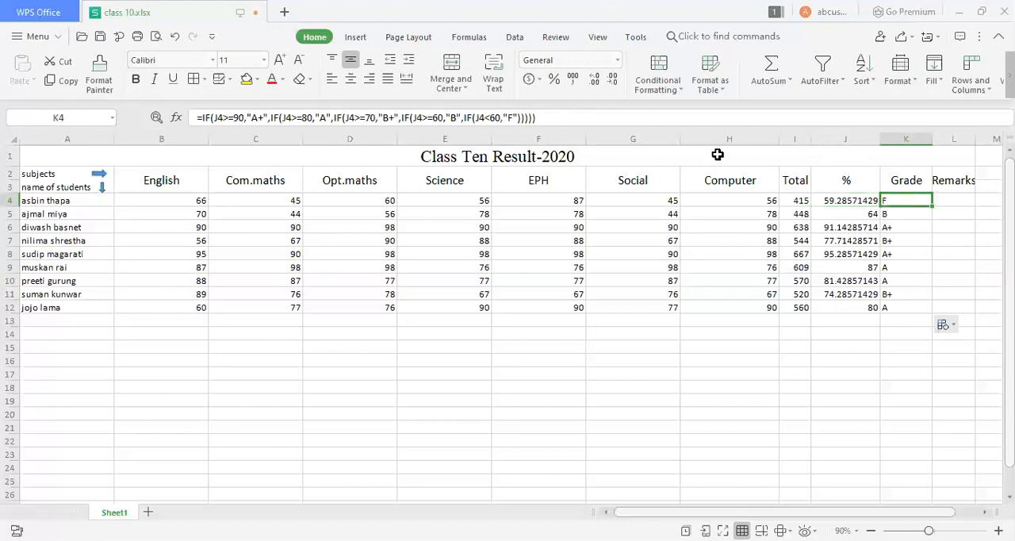
pyautogui.click(560, 119)
pyautogui.hotkey('ctrl', 'a')
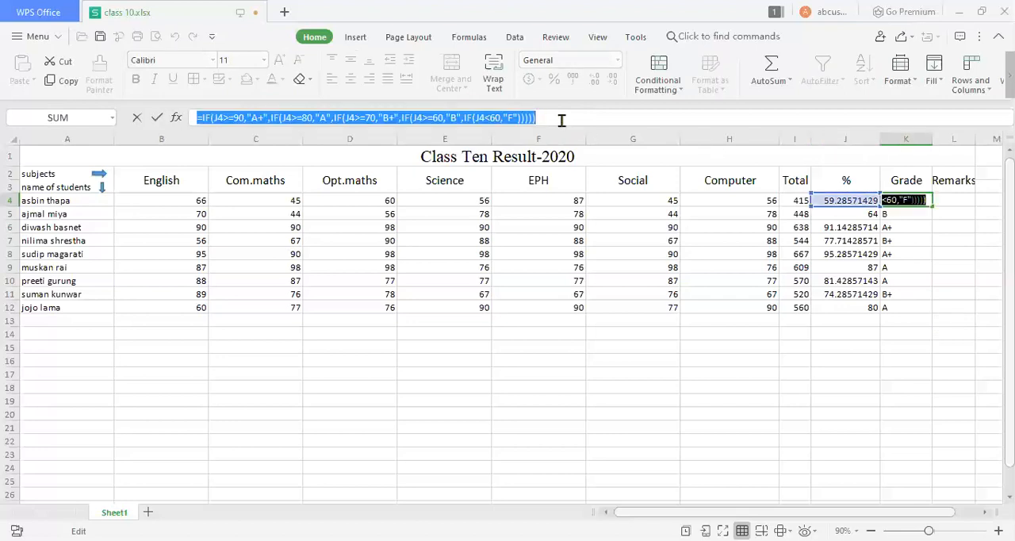
pyautogui.hotkey('ctrl', 'c')
pyautogui.click(957, 199)
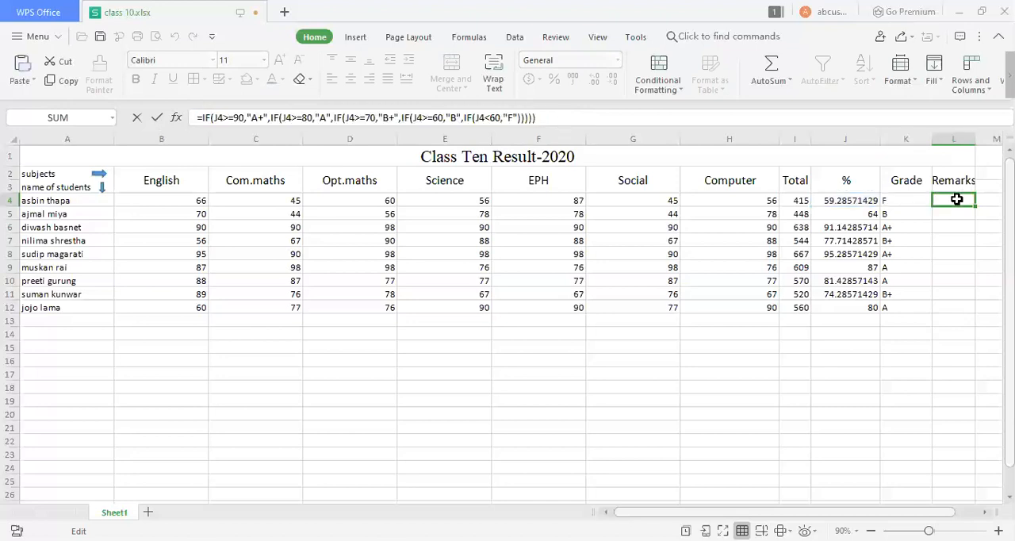
pyautogui.click(695, 117)
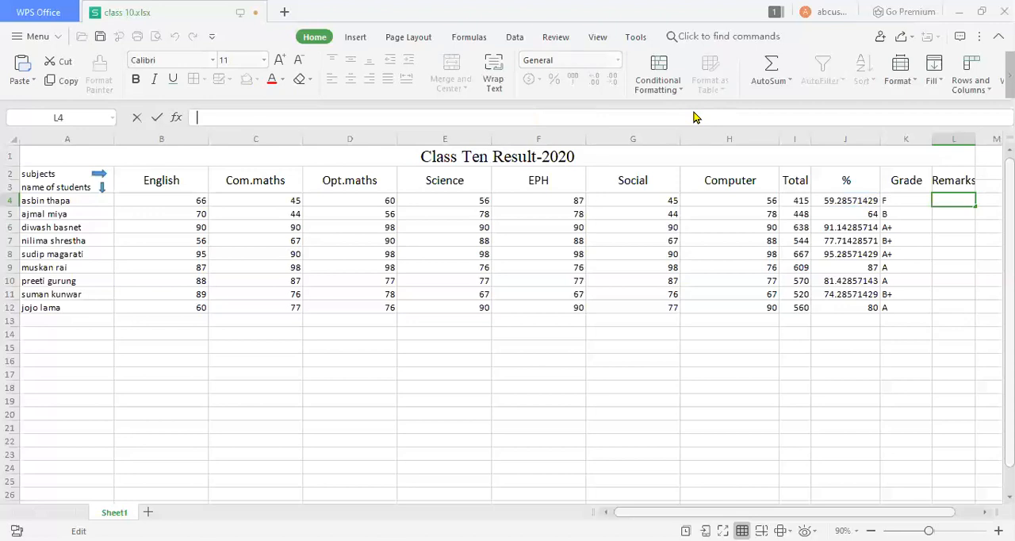
pyautogui.hotkey('ctrl', 'v')
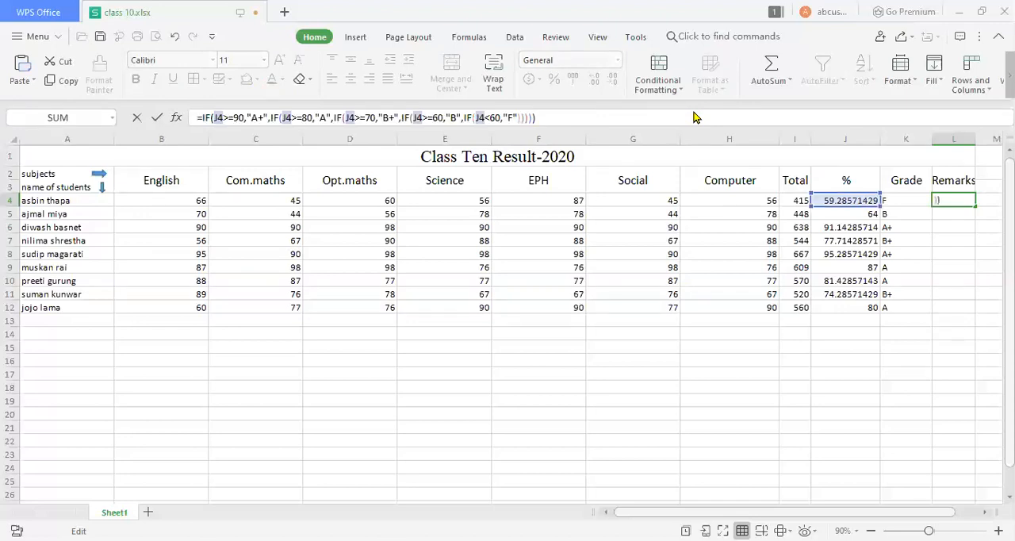
# Replace the "A+" result for J4>=90 in L4's formula with "Excellent".
pyautogui.click(256, 117)
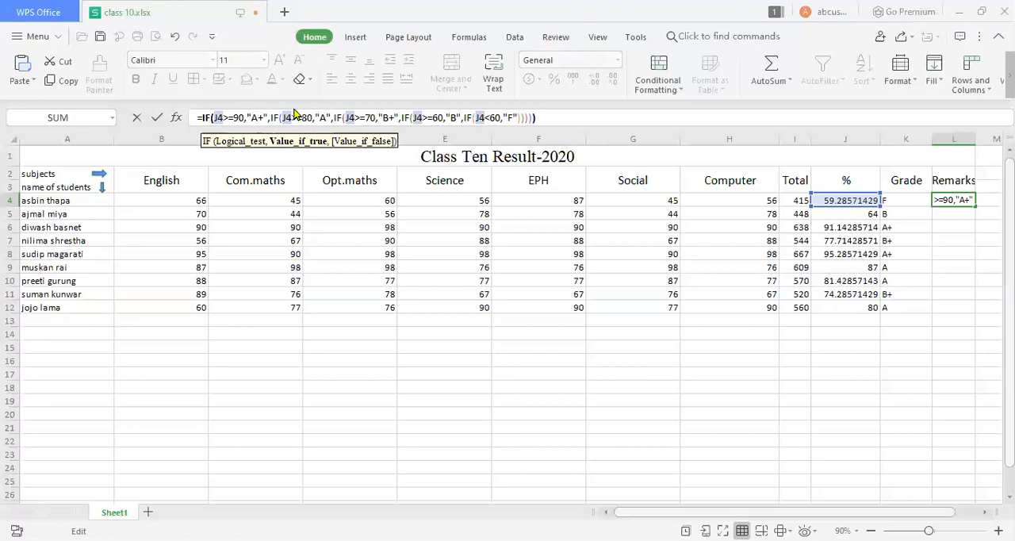
pyautogui.press('BackSpace')
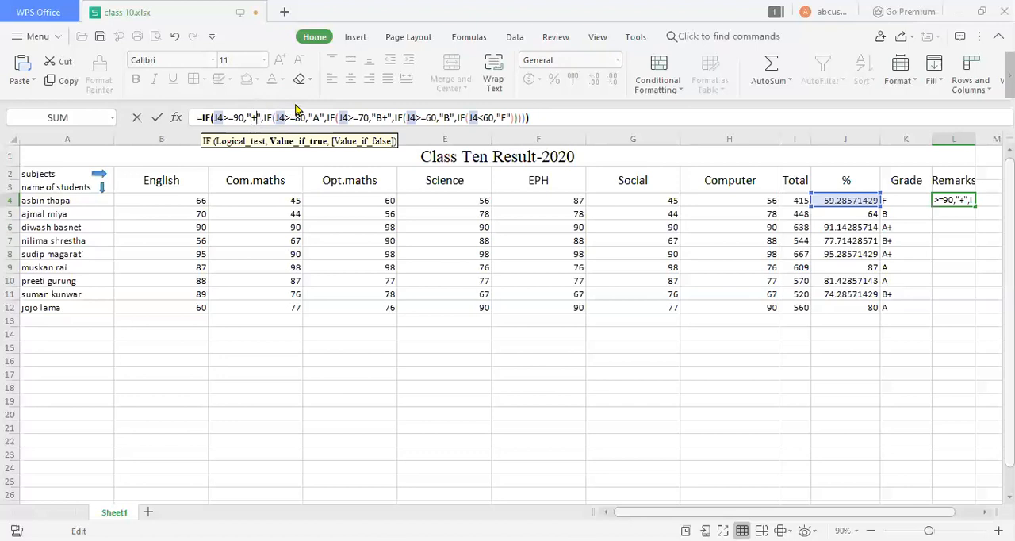
pyautogui.press('BackSpace')
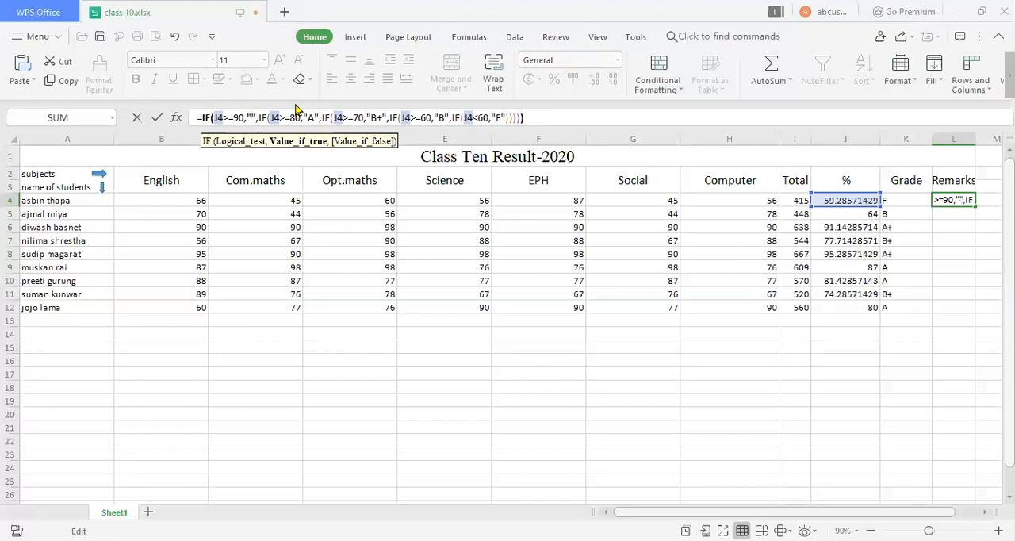
pyautogui.write('EXCENN')
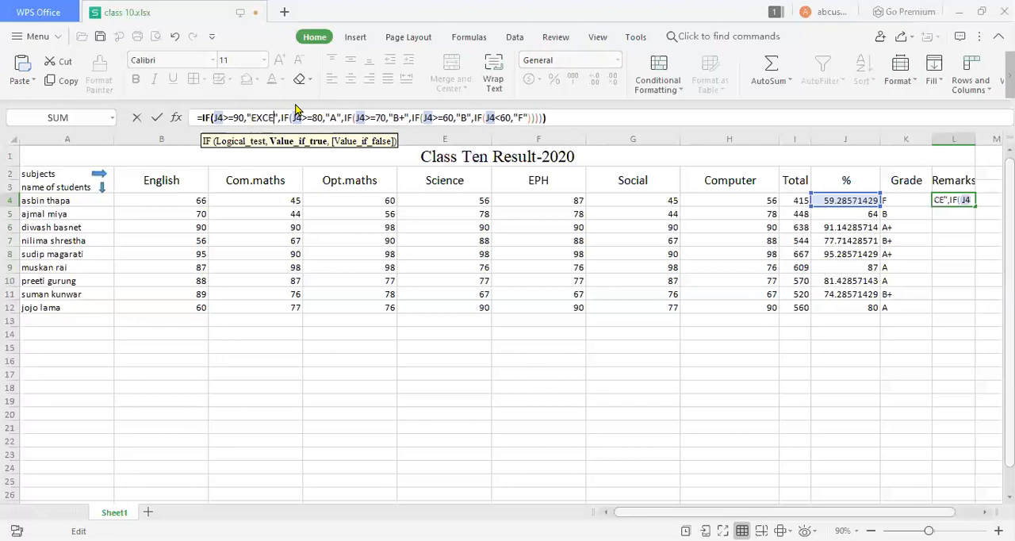
pyautogui.press('BackSpace')
pyautogui.press('BackSpace')
pyautogui.press('BackSpace')
pyautogui.press('BackSpace')
pyautogui.press('BackSpace')
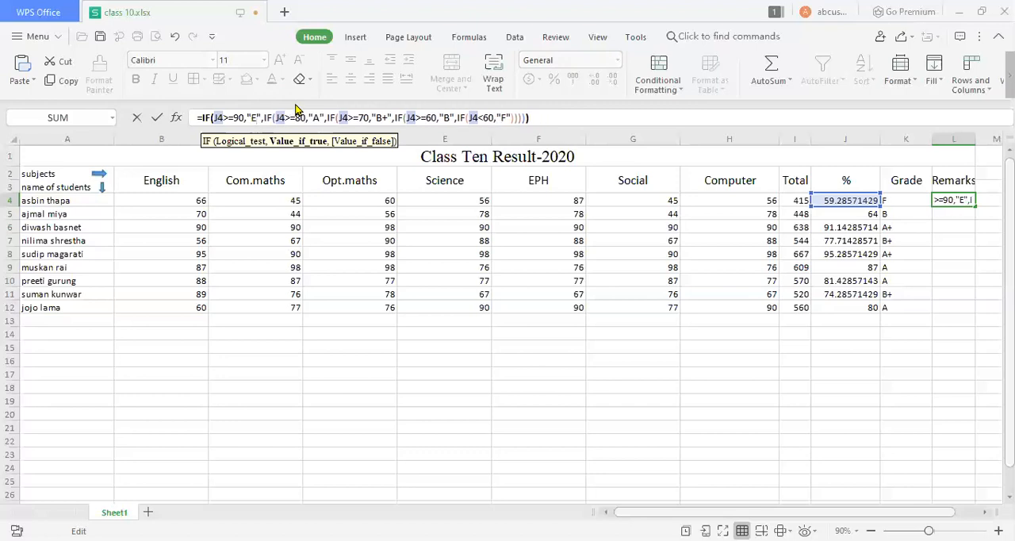
pyautogui.write('xcellent')
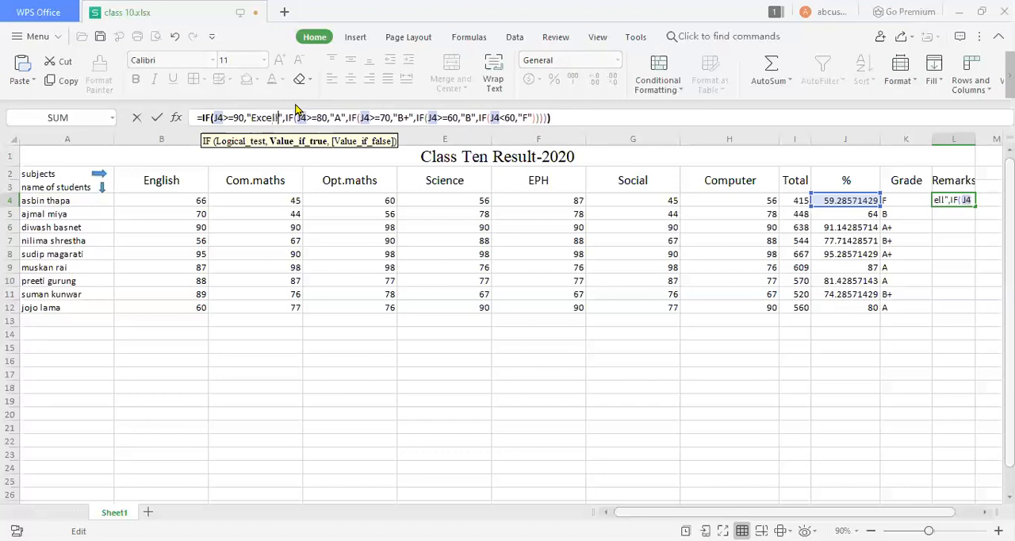
# Replace the "A" result for J4>=80 in L4's formula with "very good".
pyautogui.click(355, 117)
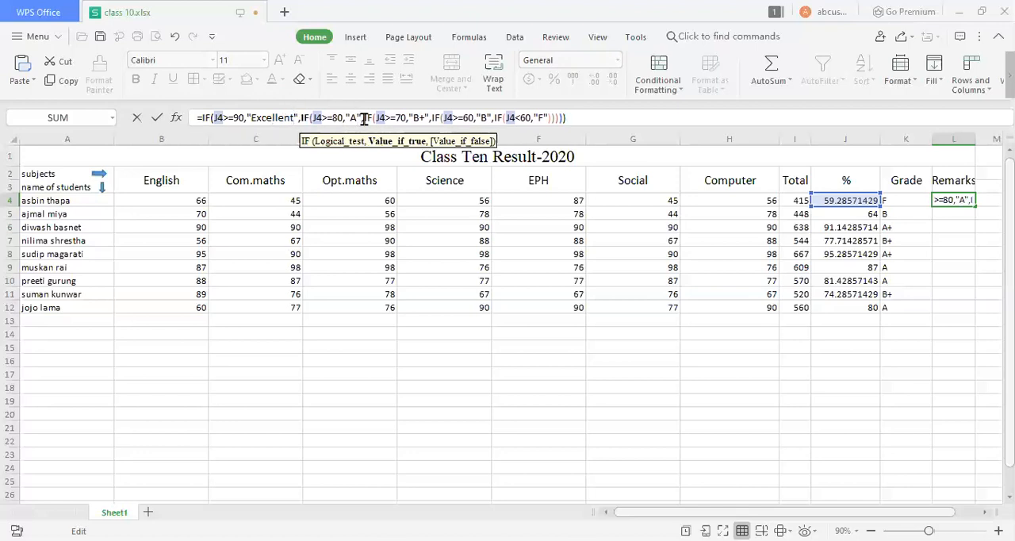
pyautogui.press('BackSpace')
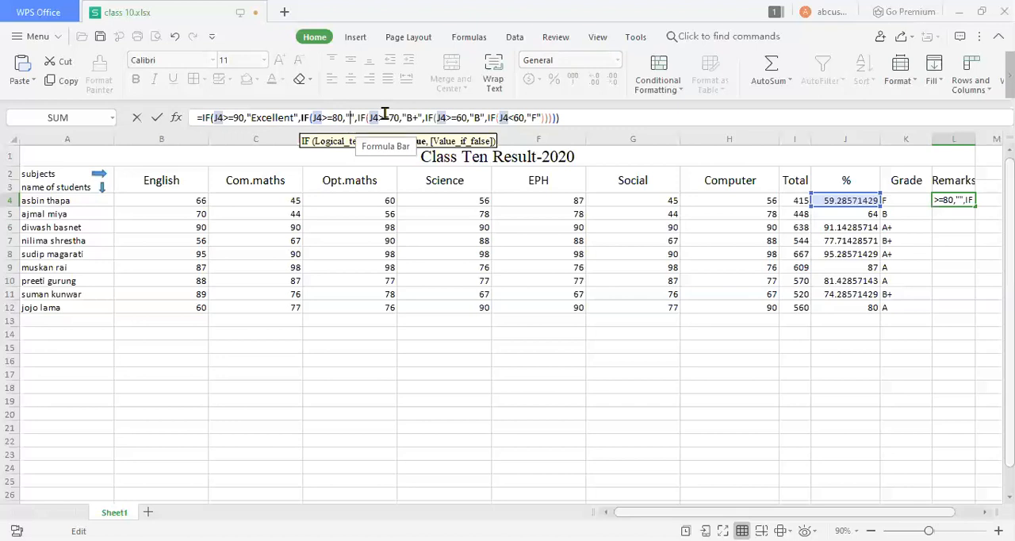
pyautogui.write('ver')
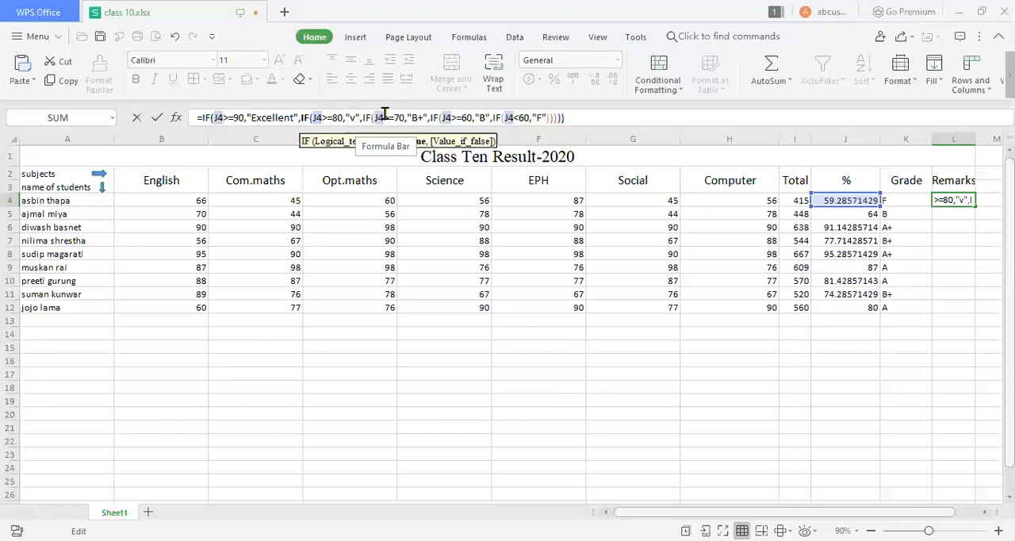
pyautogui.write('y goo')
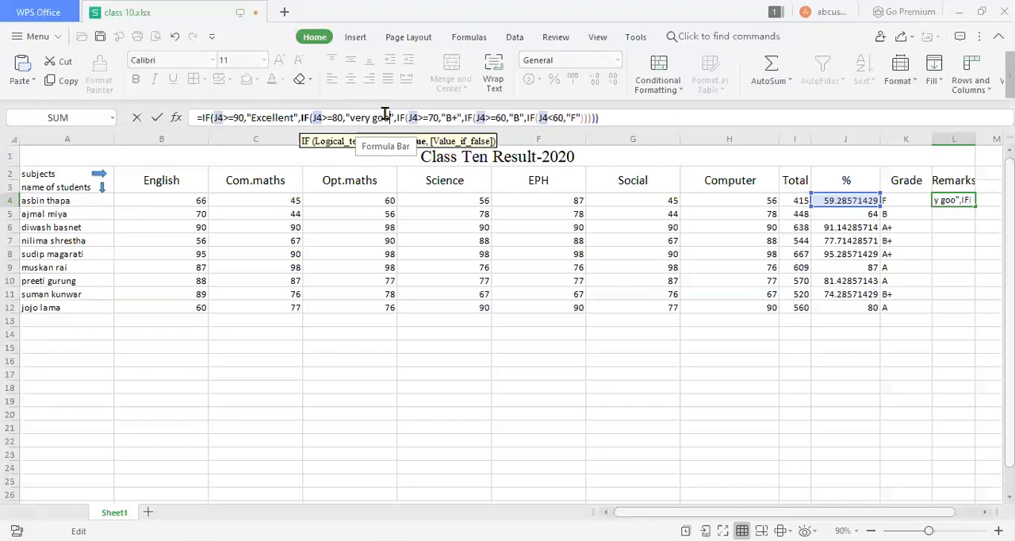
pyautogui.write('d')
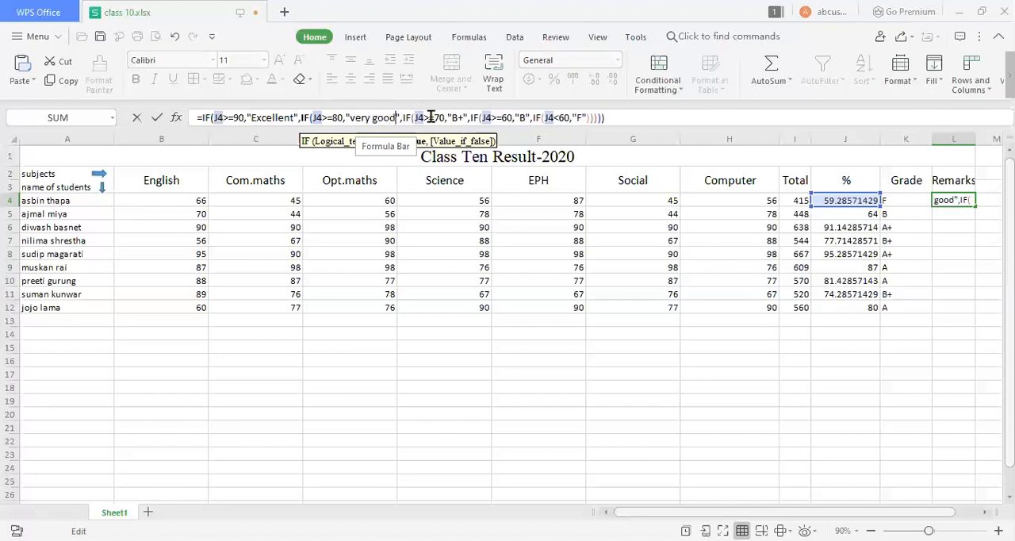
# Replace the "B+" result for J4>=70 in L4's formula with "good".
pyautogui.click(460, 117)
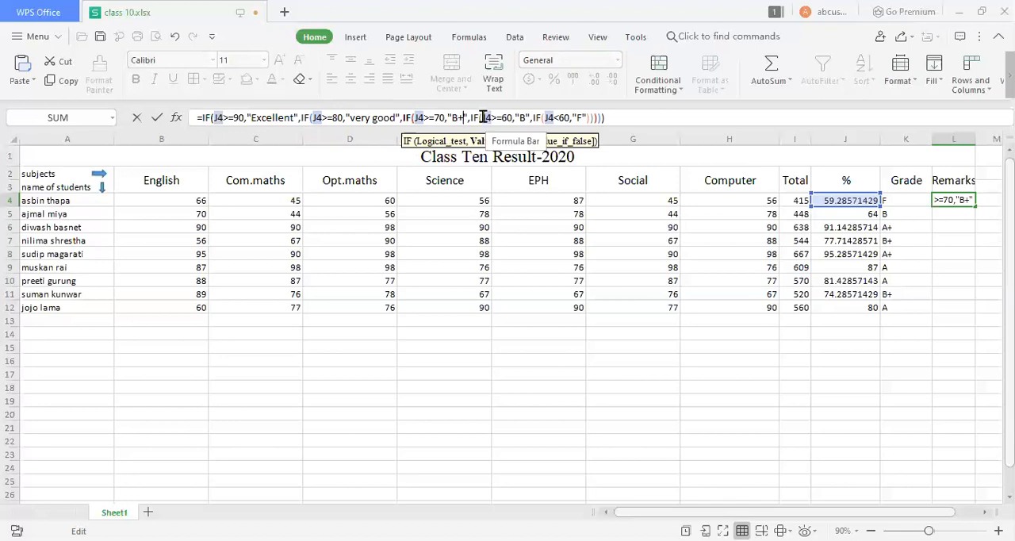
pyautogui.press('BackSpace')
pyautogui.press('BackSpace')
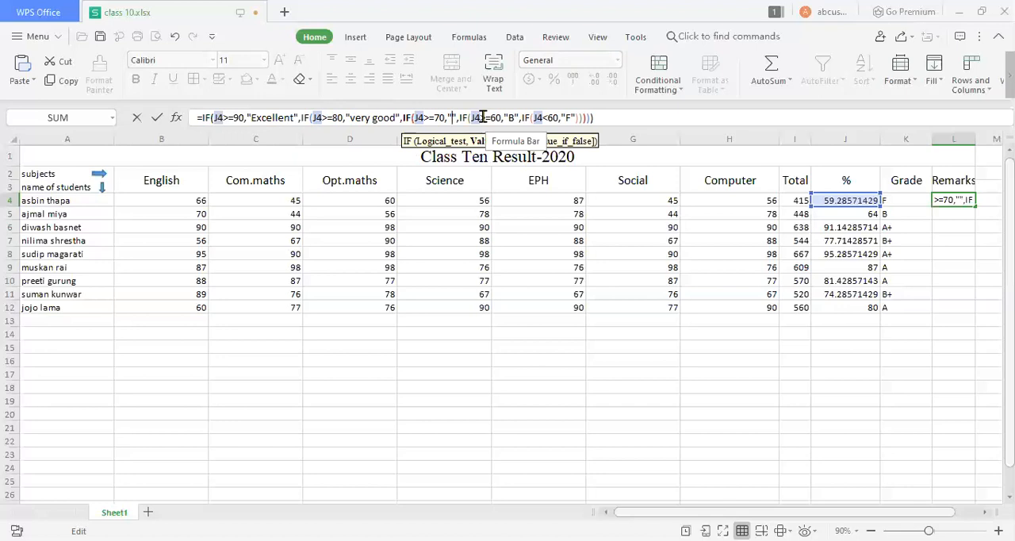
pyautogui.write('good')
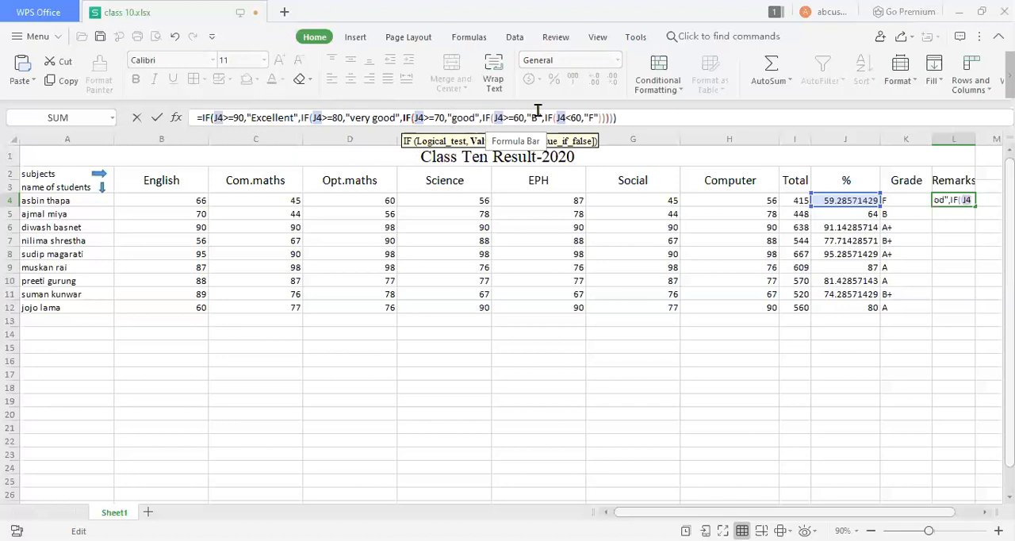
# Replace the "B" result for J4>=60 in L4's formula with "satisfactory".
pyautogui.moveTo(515, 112); pyautogui.dragTo(538, 111)
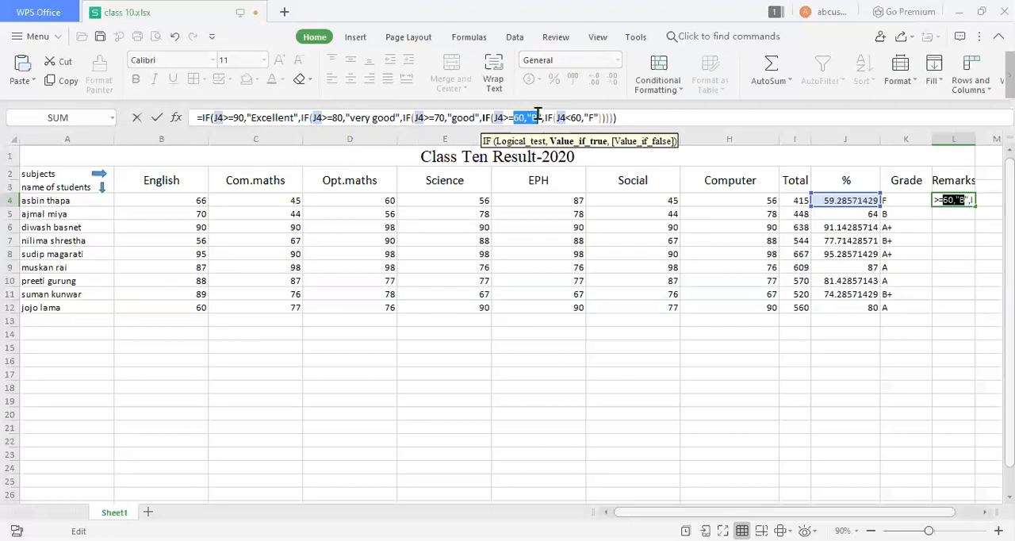
pyautogui.click(537, 114)
pyautogui.press('BackSpace')
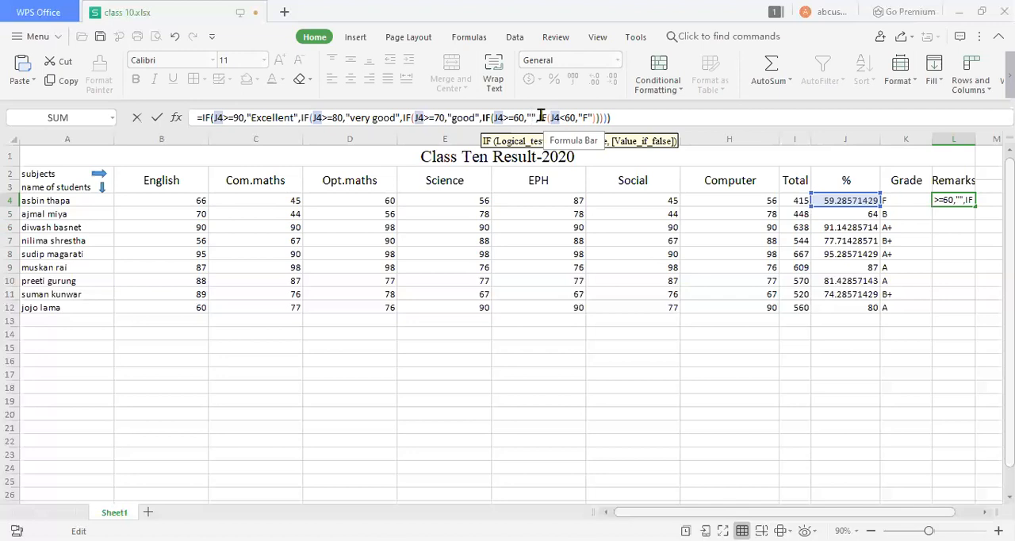
pyautogui.write('sa')
pyautogui.write('tisfac')
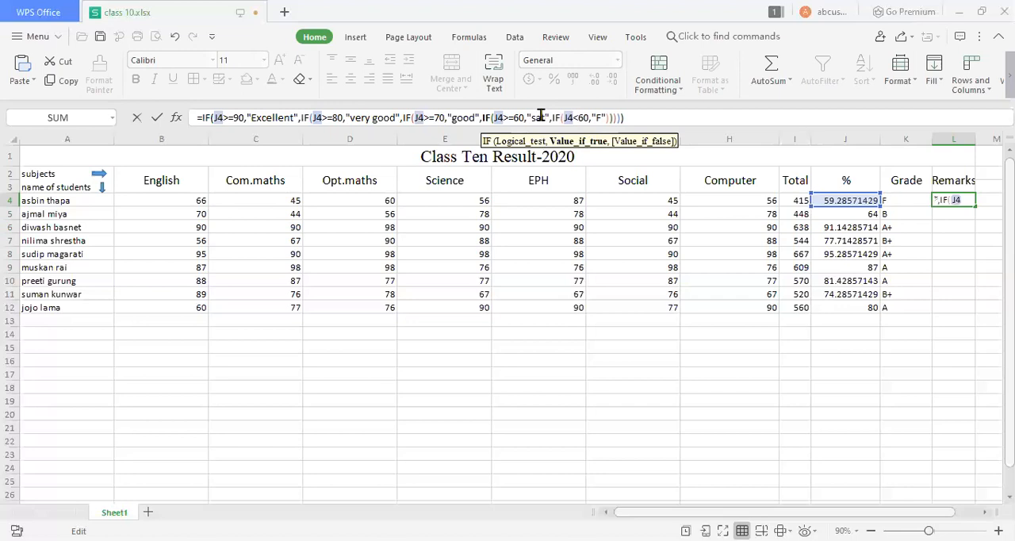
pyautogui.write('tory')
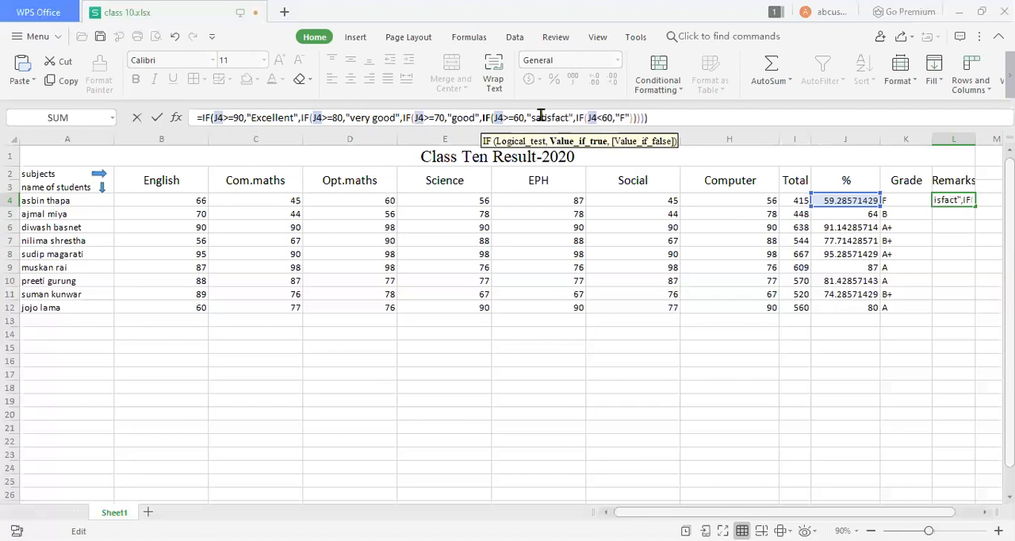
# Replace the "F" result for J4<60 with "insufficient" and enter L4's remarks formula.
pyautogui.click(635, 117)
pyautogui.write('F')
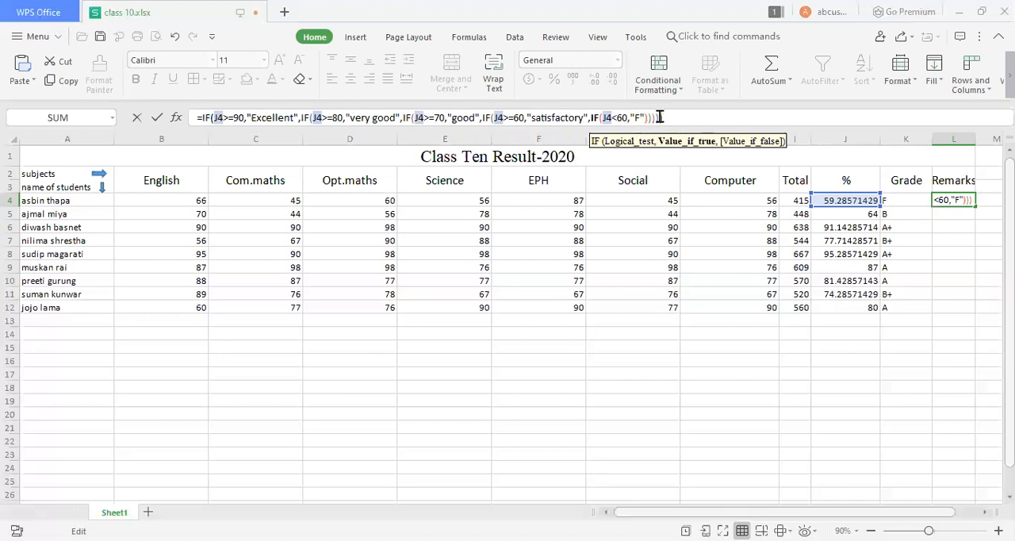
pyautogui.press('BackSpace')
pyautogui.write('insu')
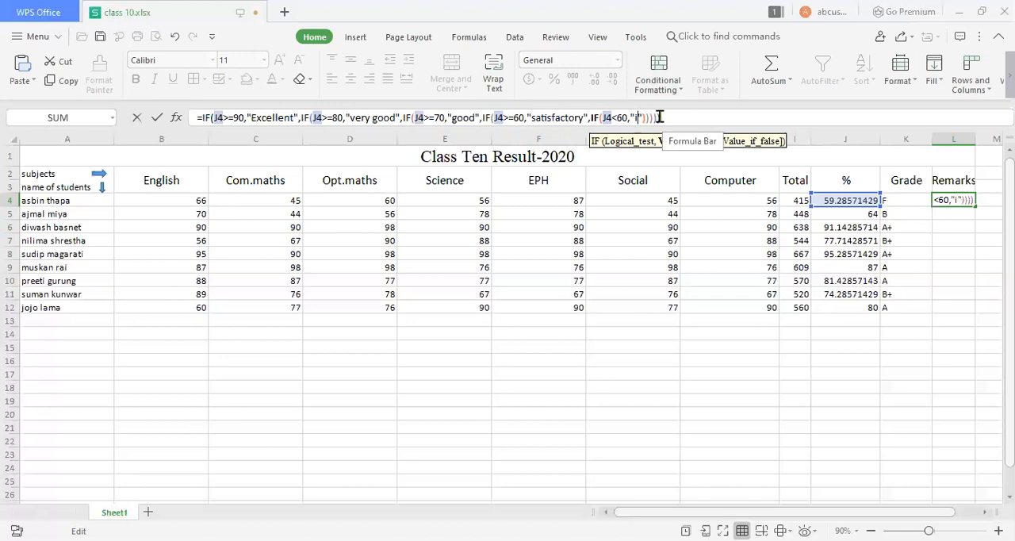
pyautogui.write('fficien')
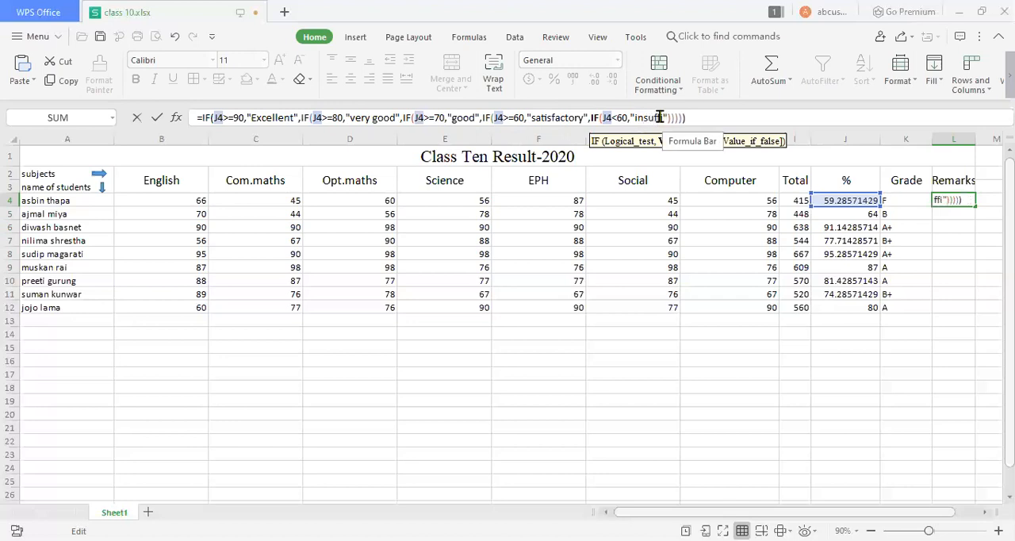
pyautogui.write('t')
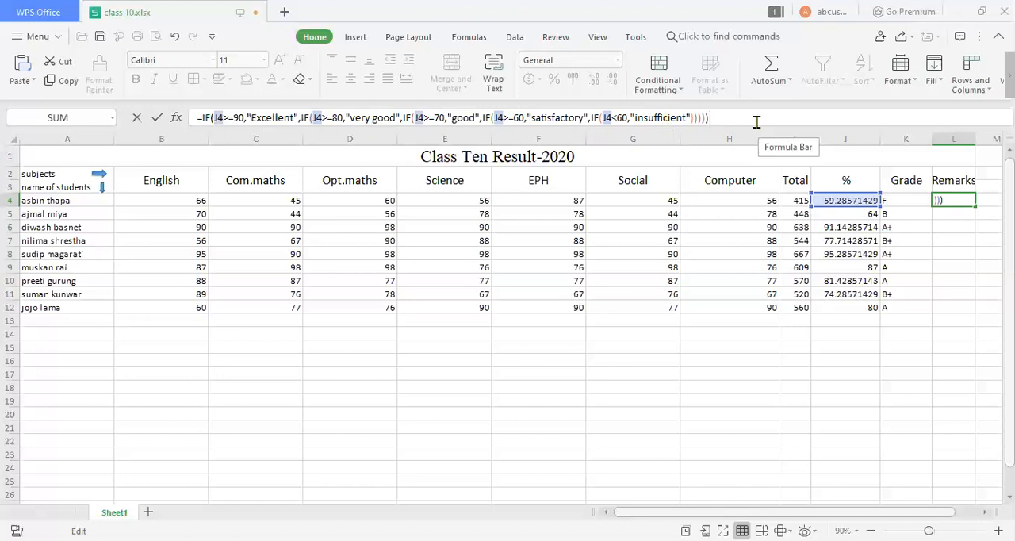
pyautogui.press('Return')
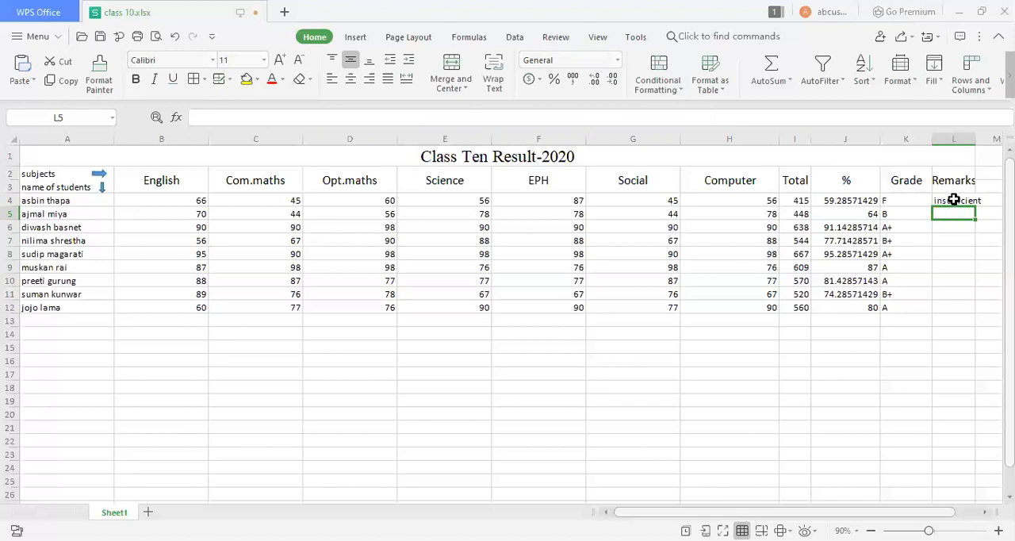
# Fill L4's remarks formula down the Remarks column to L12.
pyautogui.click(954, 200)
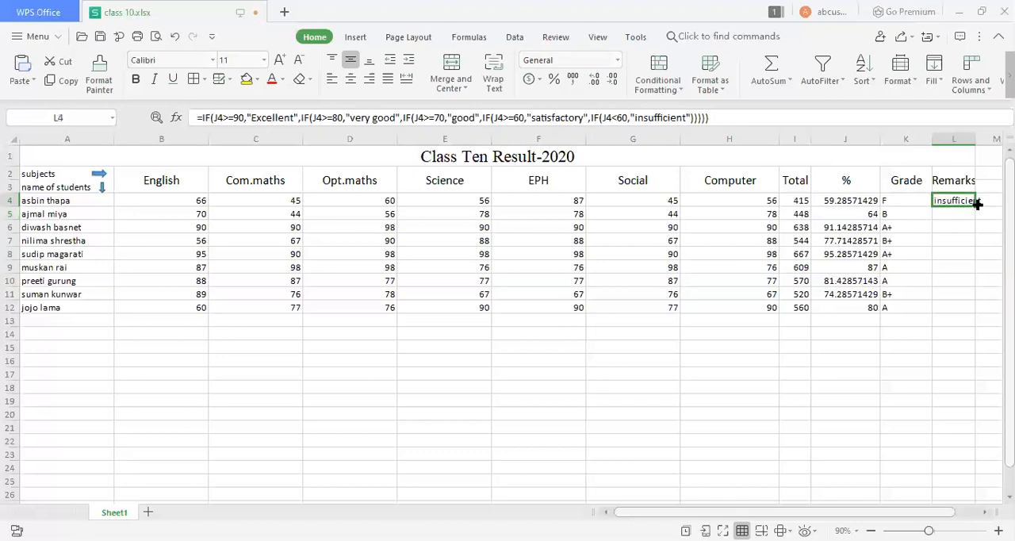
pyautogui.moveTo(978, 204); pyautogui.dragTo(972, 309)
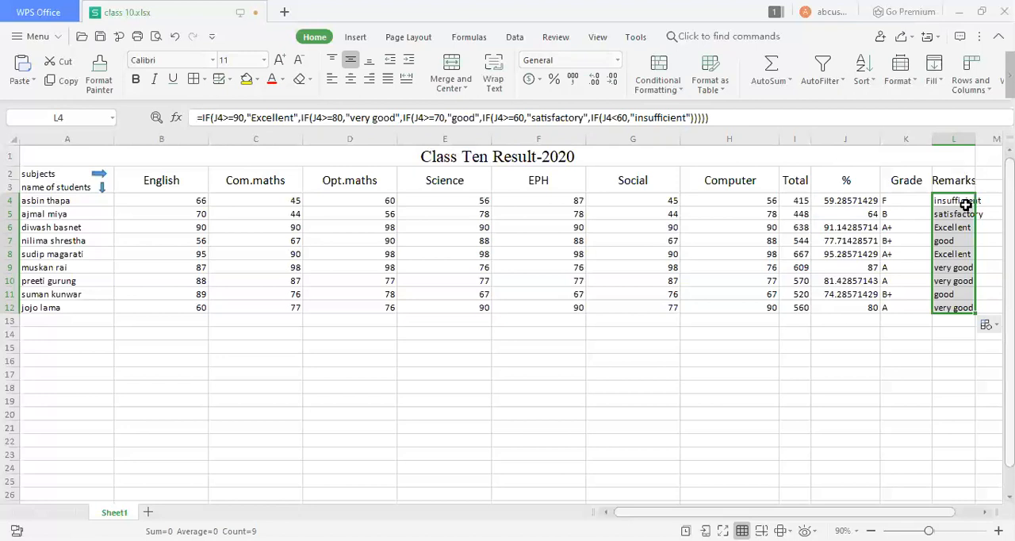
pyautogui.click(960, 162)
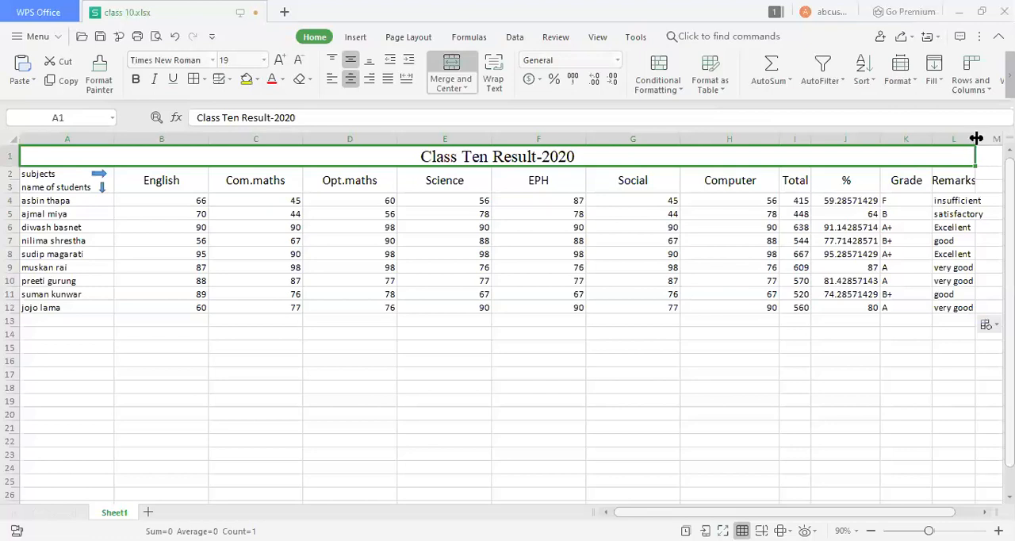
# Widen the Remarks column slightly so that its longest remark fits inside the cell.
pyautogui.moveTo(981, 140); pyautogui.dragTo(991, 138)
pyautogui.click(975, 218)
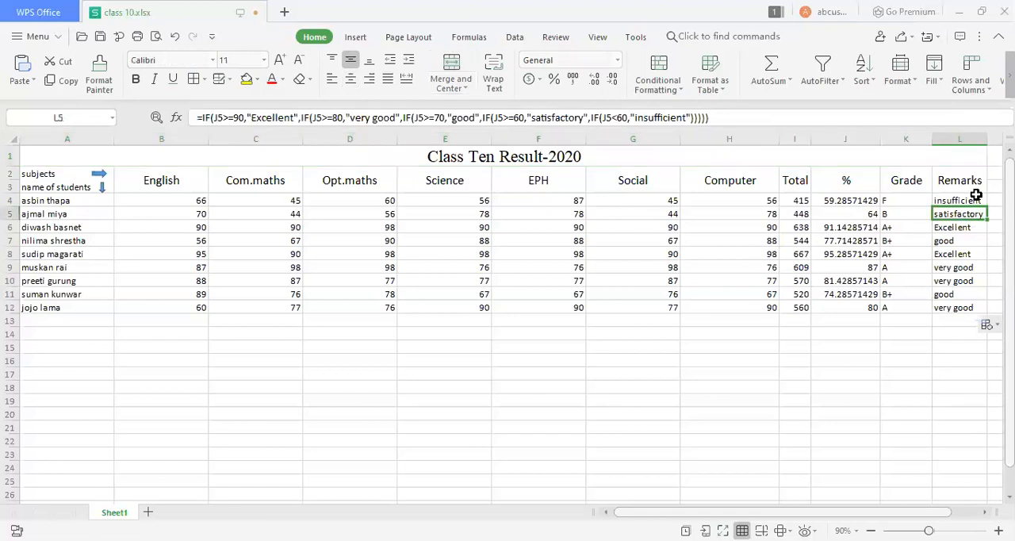
pyautogui.click(976, 197)
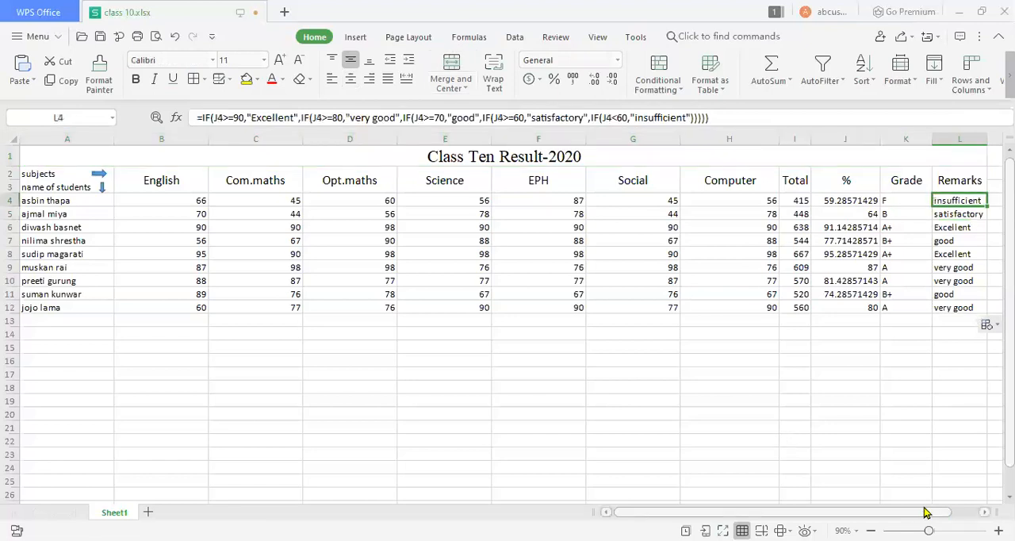
pyautogui.moveTo(899, 516); pyautogui.dragTo(916, 513)
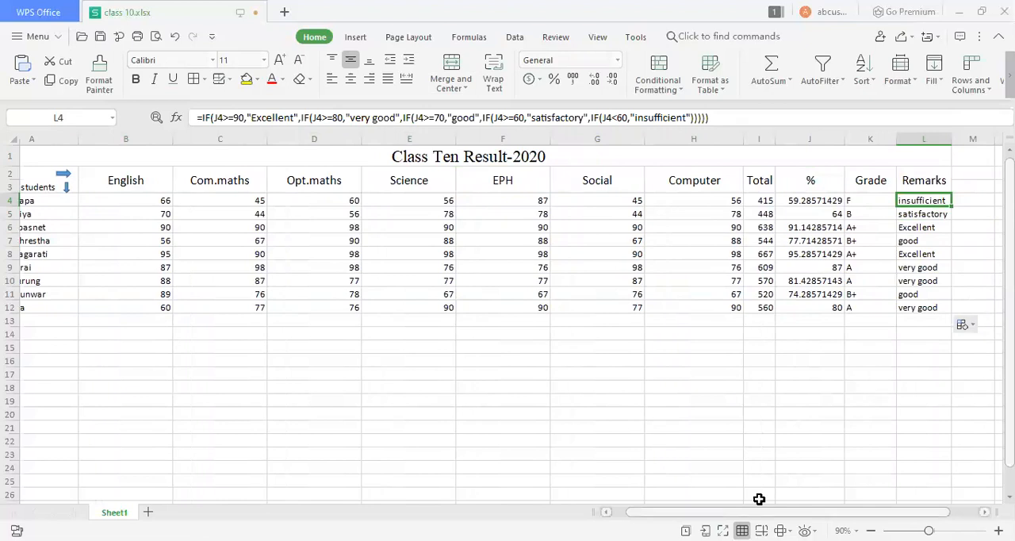
pyautogui.moveTo(912, 512); pyautogui.dragTo(938, 513)
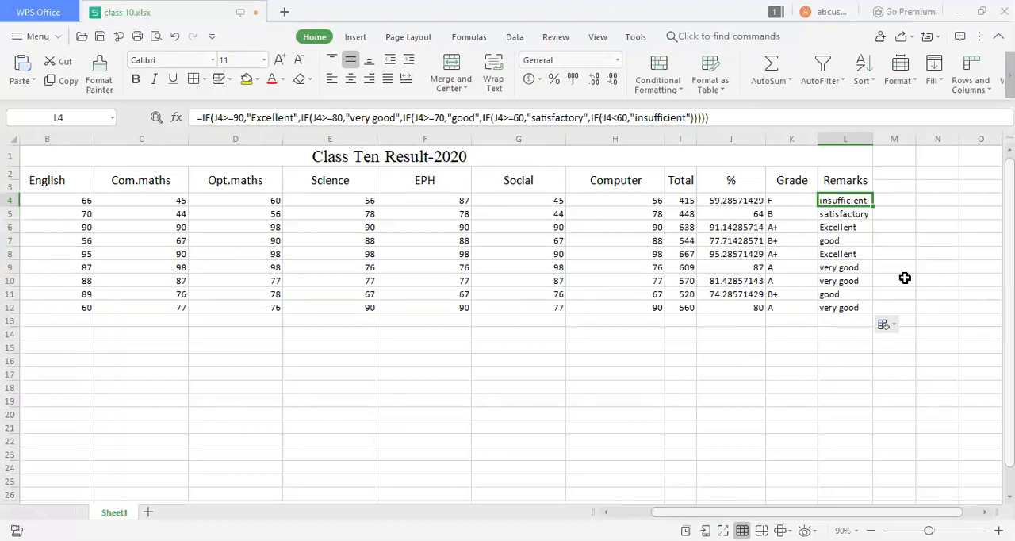
pyautogui.moveTo(716, 512); pyautogui.dragTo(781, 511)
pyautogui.moveTo(668, 516); pyautogui.dragTo(632, 516)
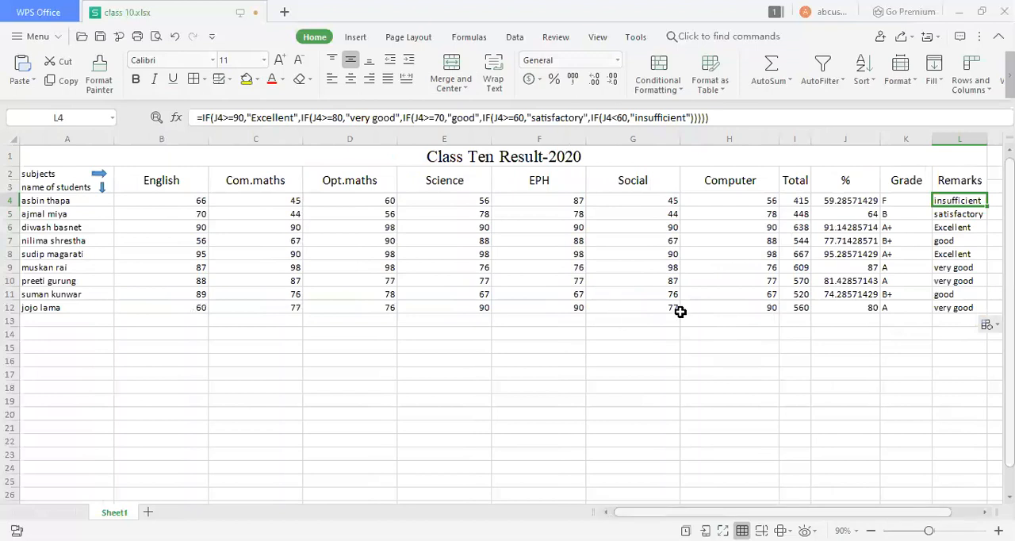